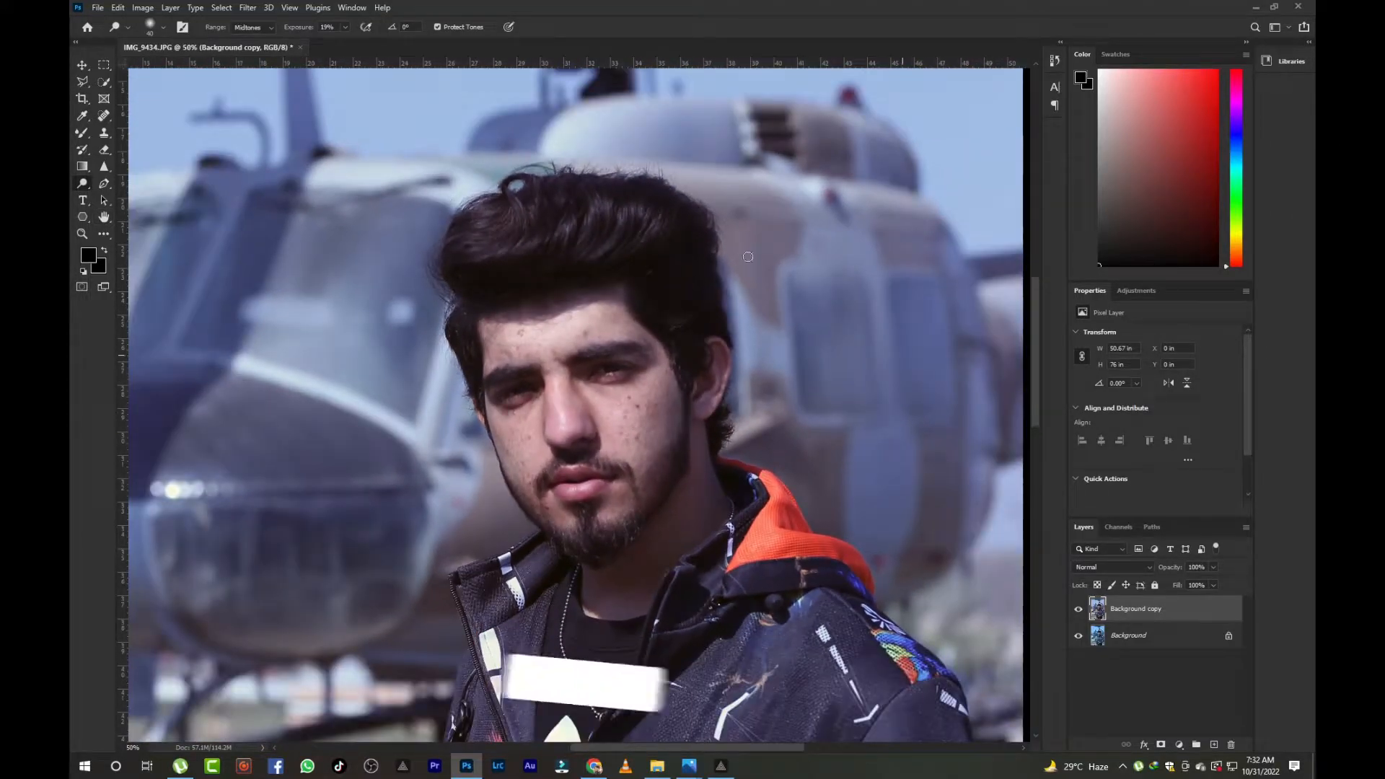
- Open the Camera Raw Filter on the background copy layer and expand the Basic panel
{"action": "left_click", "coordinate": [248, 8]}
{"action": "left_click", "coordinate": [277, 105]}
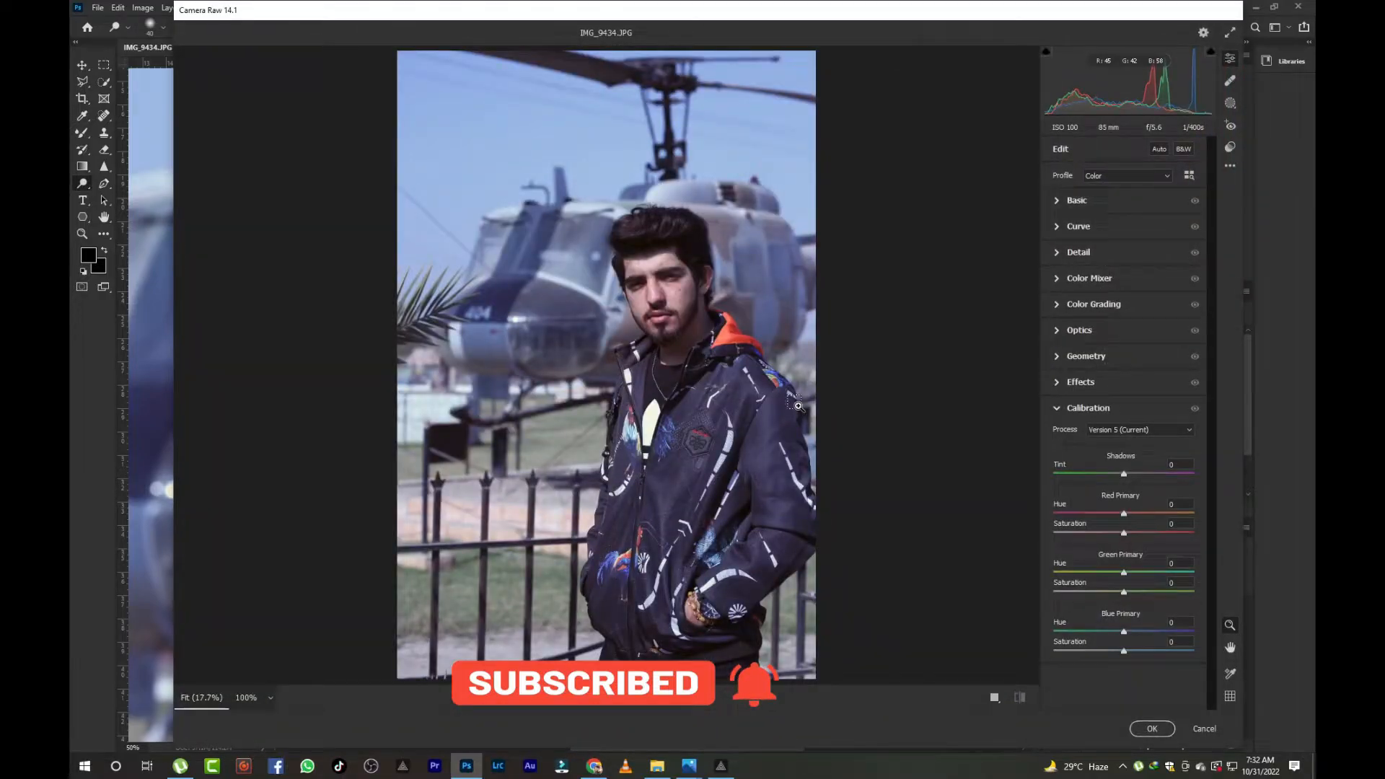
{"action": "left_click", "coordinate": [798, 405]}
{"action": "left_click", "coordinate": [1076, 200]}
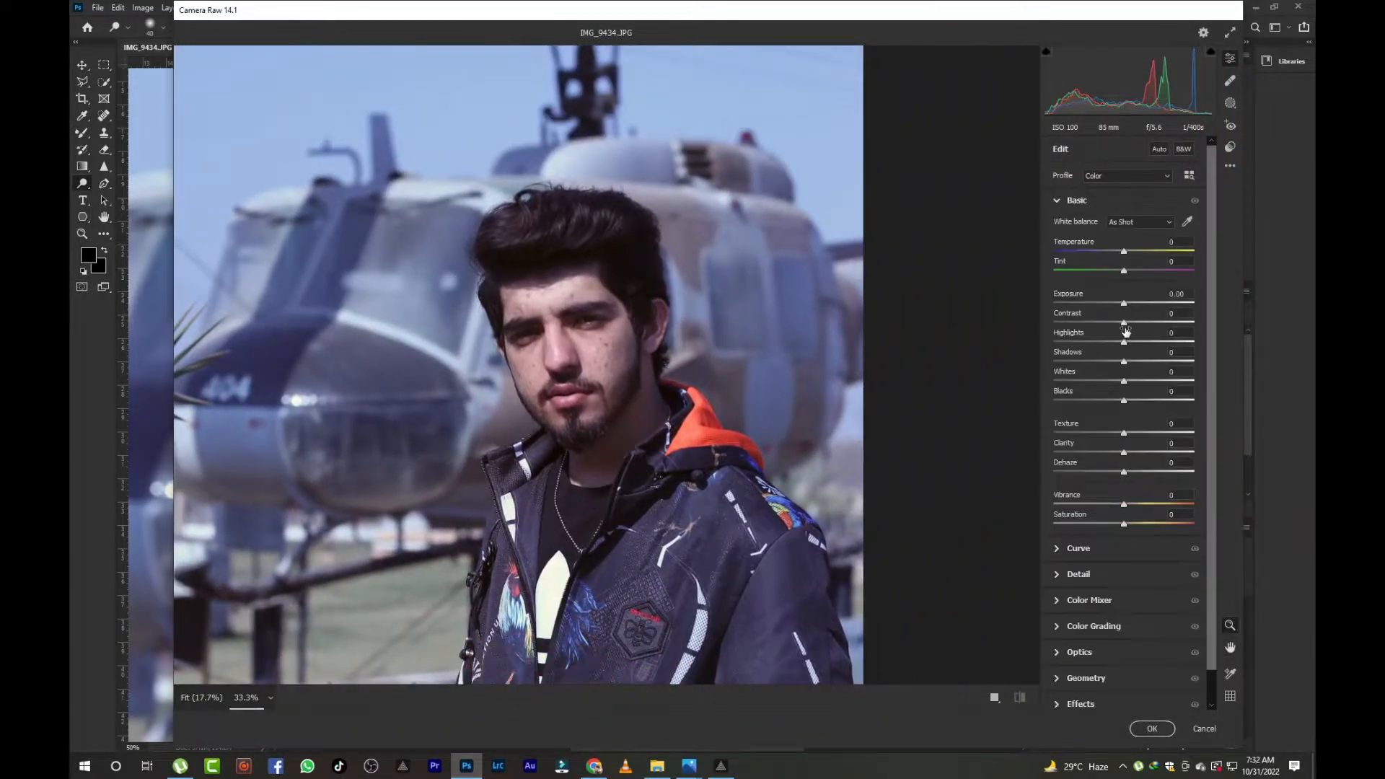
- In Basic, set Highlights to -30, Shadows to +19, Whites to -36 and Blacks to +56
{"action": "left_click_drag", "start_coordinate": [1123, 342], "coordinate": [1163, 401]}
{"action": "key", "text": "ctrl+minus"}
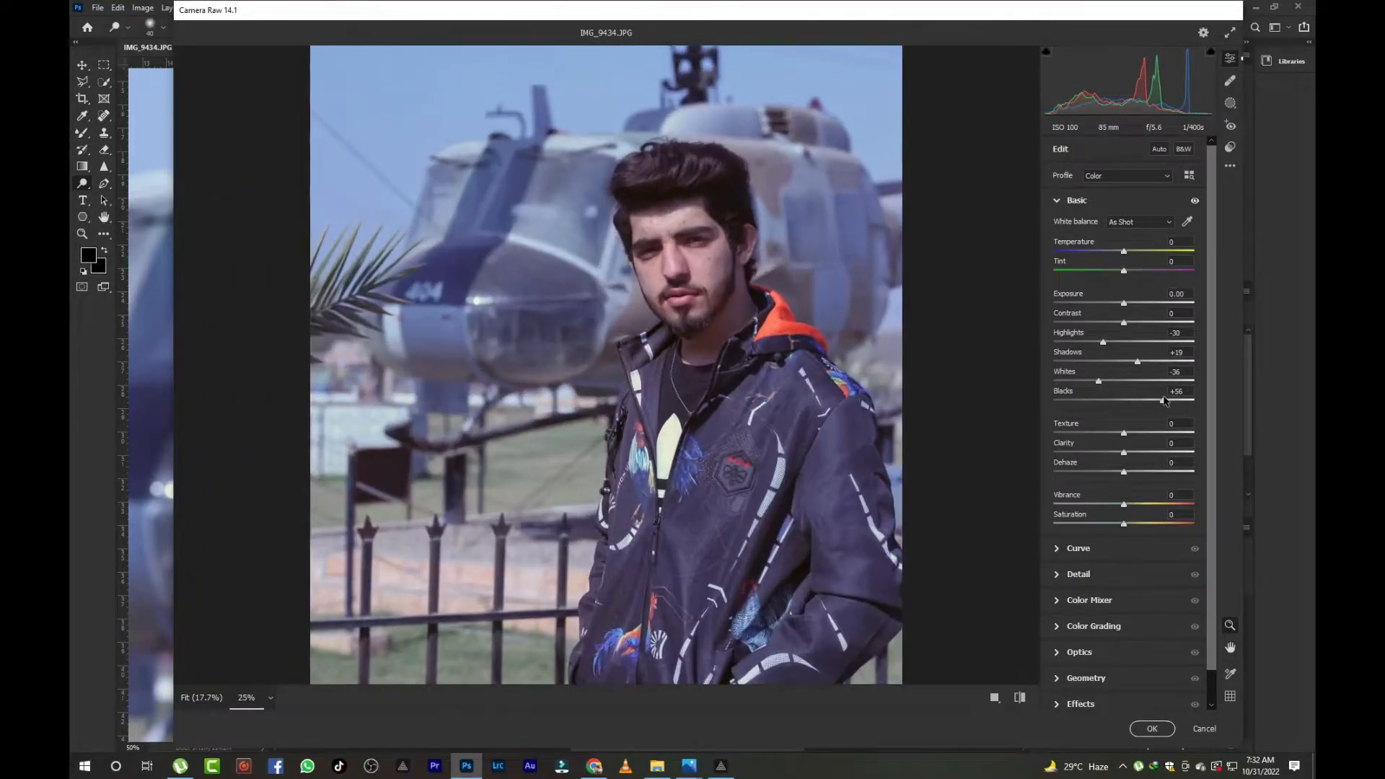
{"action": "key", "text": "ctrl+minus"}
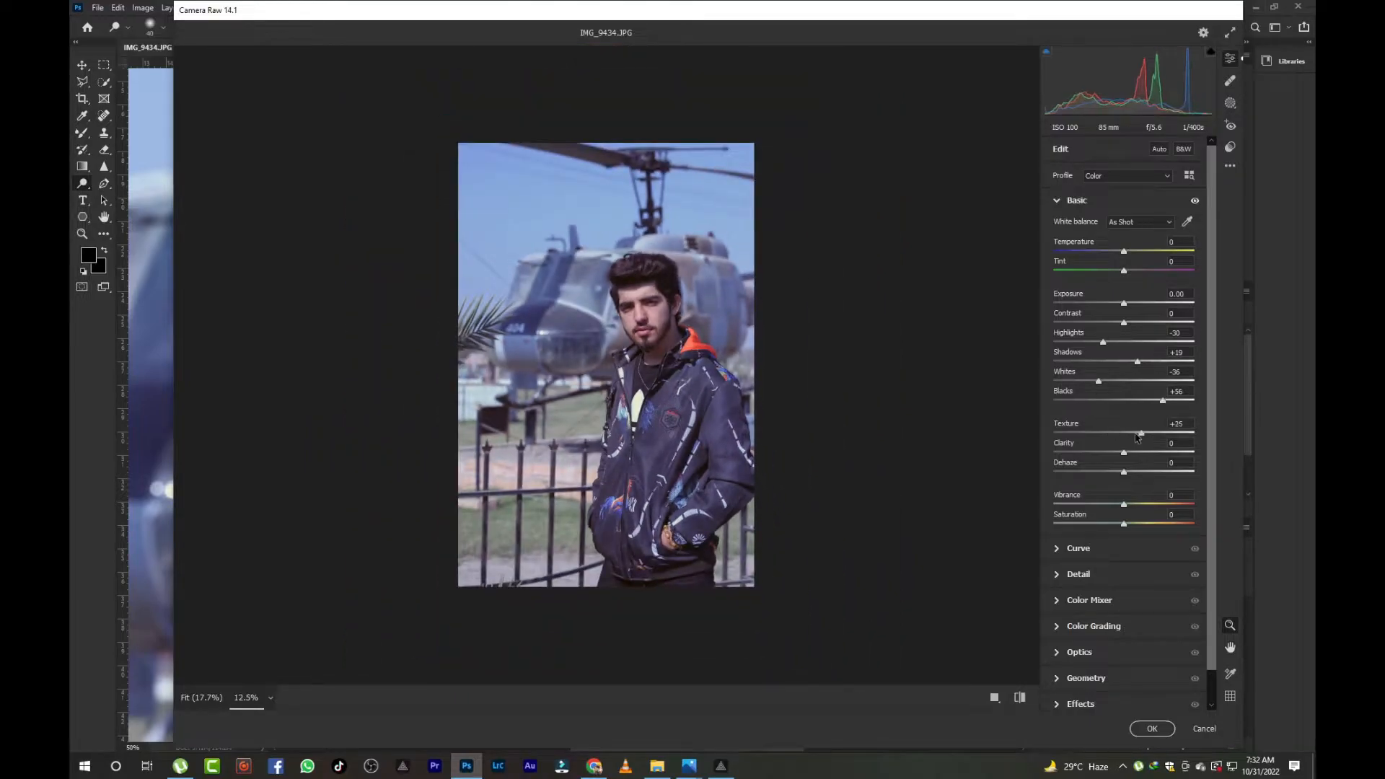
- Set Texture to +19, Clarity to +29 and Dehaze to -1 in the Basic panel
{"action": "mouse_move", "coordinate": [1123, 452]}
{"action": "left_mouse_down"}
{"action": "mouse_move", "coordinate": [1144, 452]}
{"action": "mouse_move", "coordinate": [1125, 474]}
{"action": "left_mouse_up"}
{"action": "key", "text": "ctrl+plus"}
{"action": "scroll", "coordinate": [1082, 577], "scroll_direction": "down", "scroll_amount": 1}
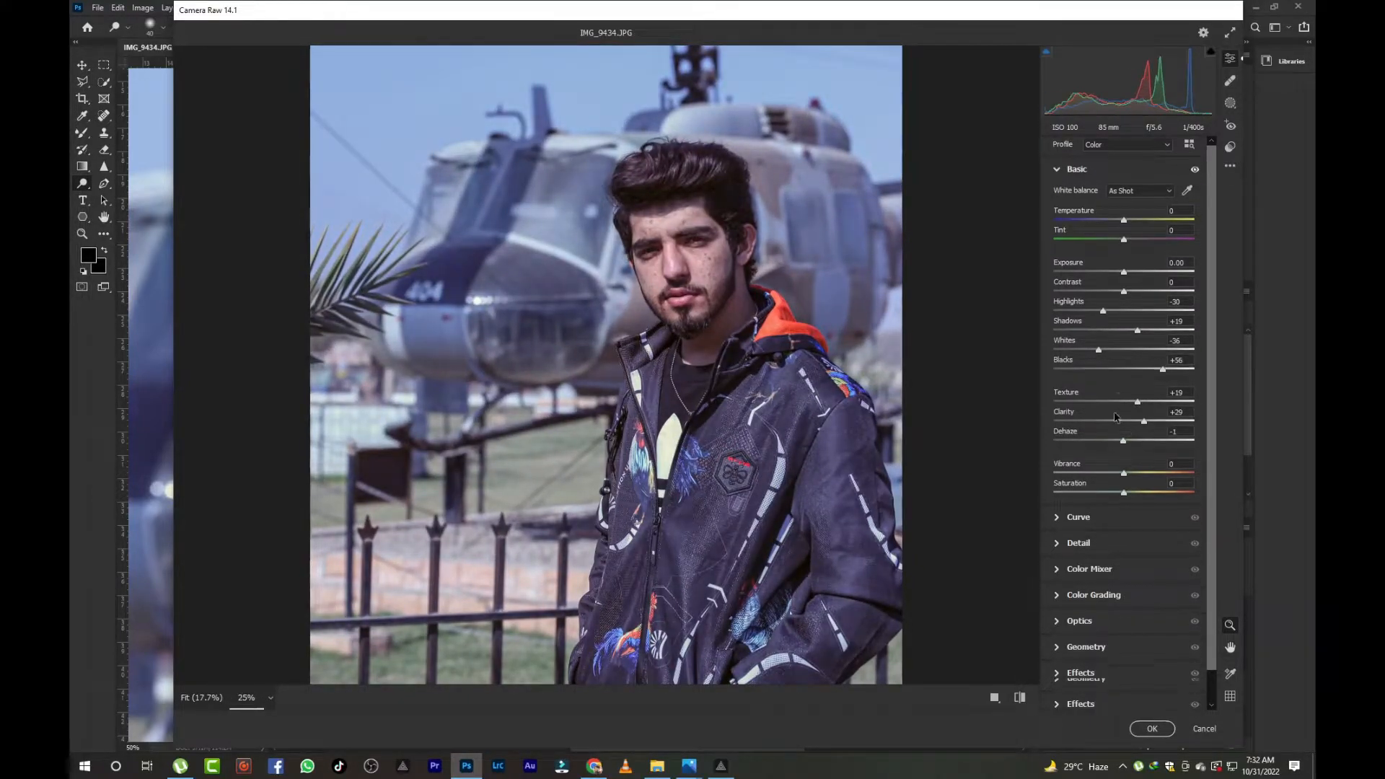
- Open the Color Mixer and set the Oranges luminance to +21
{"action": "left_click", "coordinate": [1088, 570]}
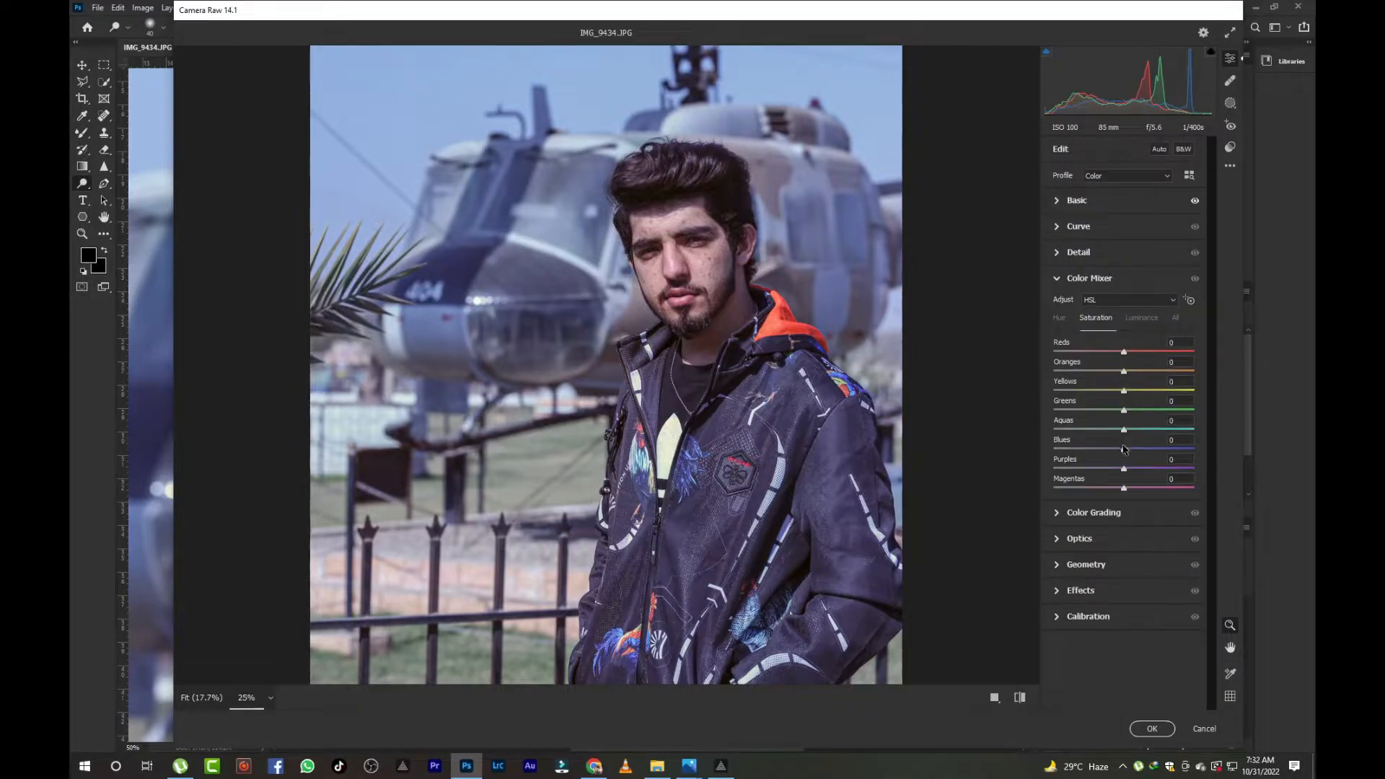
{"action": "left_click", "coordinate": [1139, 319]}
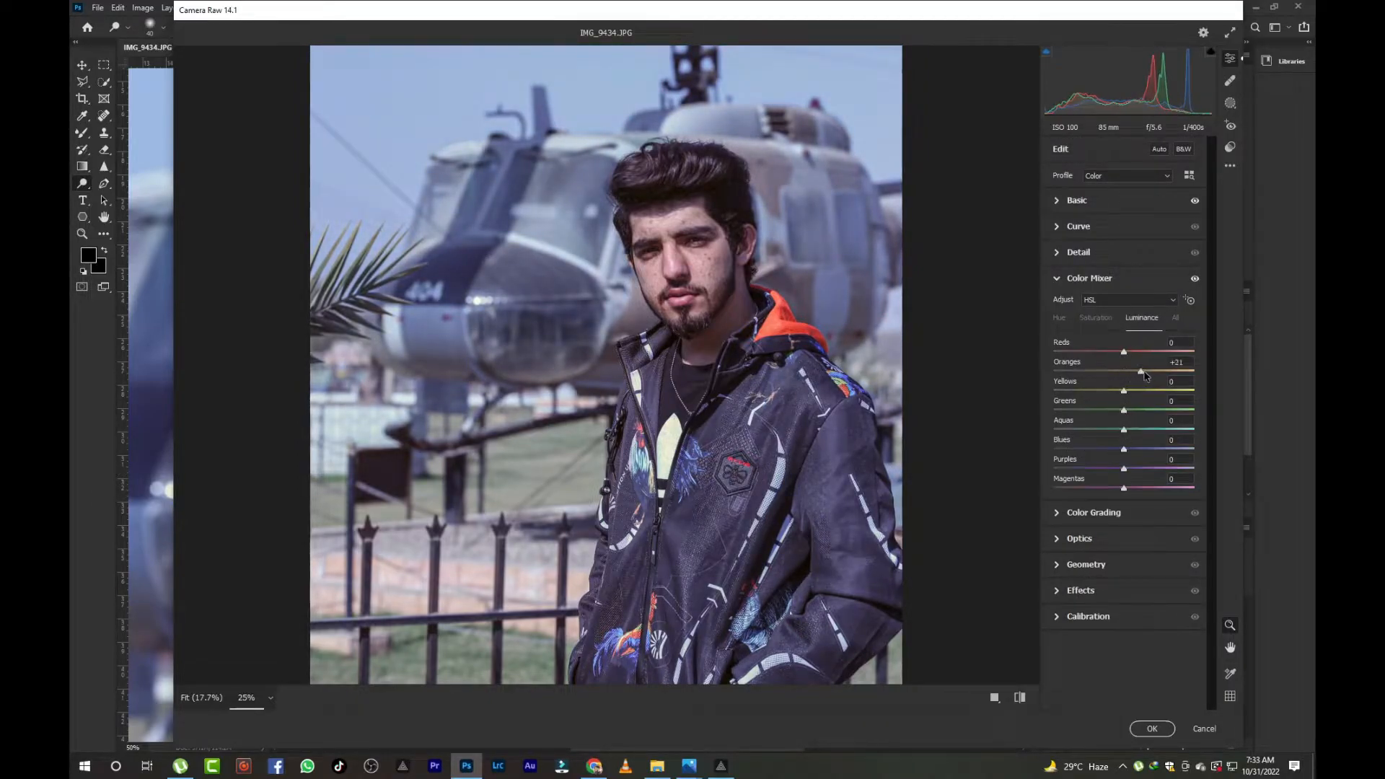
{"action": "left_click", "coordinate": [1107, 318]}
- In Calibration, set Red Primary Saturation to -23, Blue Primary Hue to -100 and Blue Primary Saturation to +17
{"action": "left_click", "coordinate": [1099, 203]}
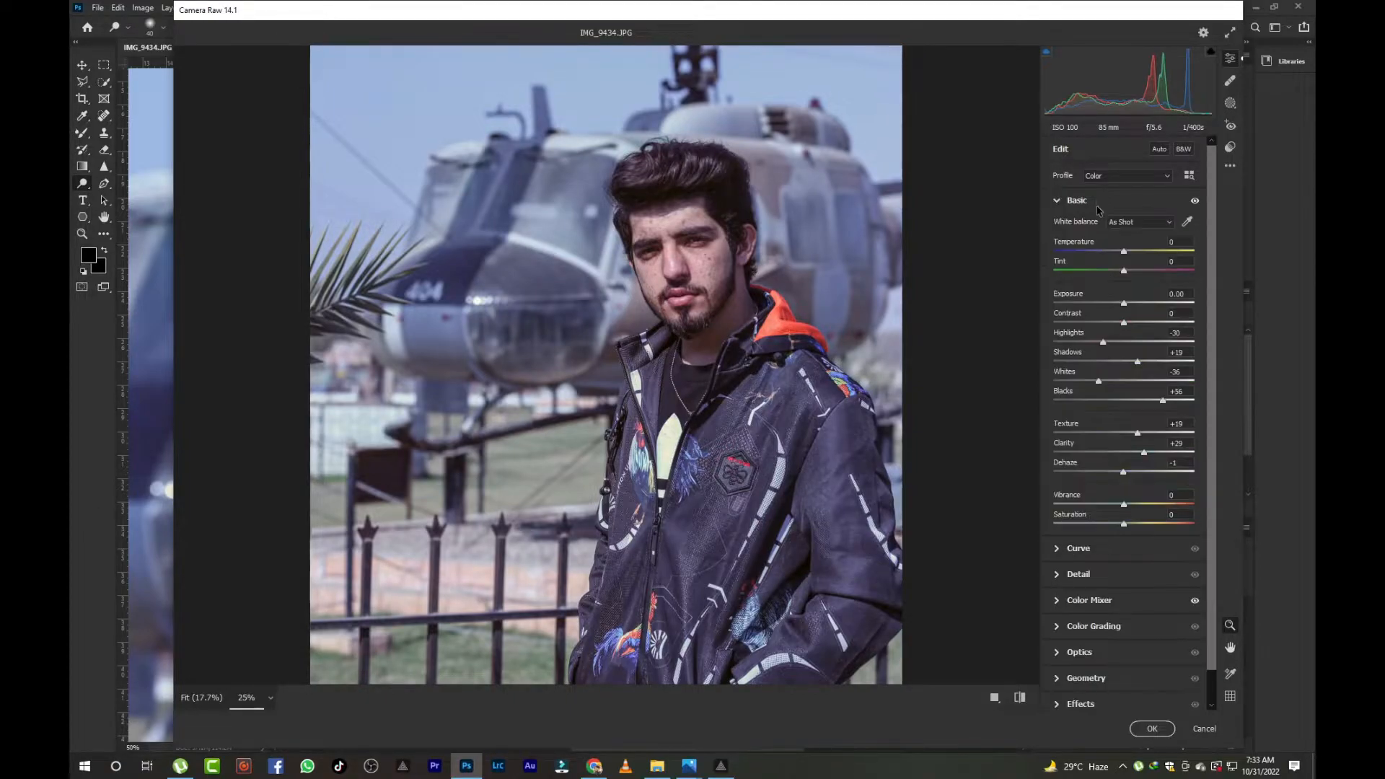
{"action": "scroll", "coordinate": [1099, 216], "scroll_direction": "down", "scroll_amount": 1}
{"action": "left_click_drag", "start_coordinate": [1118, 365], "coordinate": [1151, 370]}
{"action": "left_click", "coordinate": [1106, 696]}
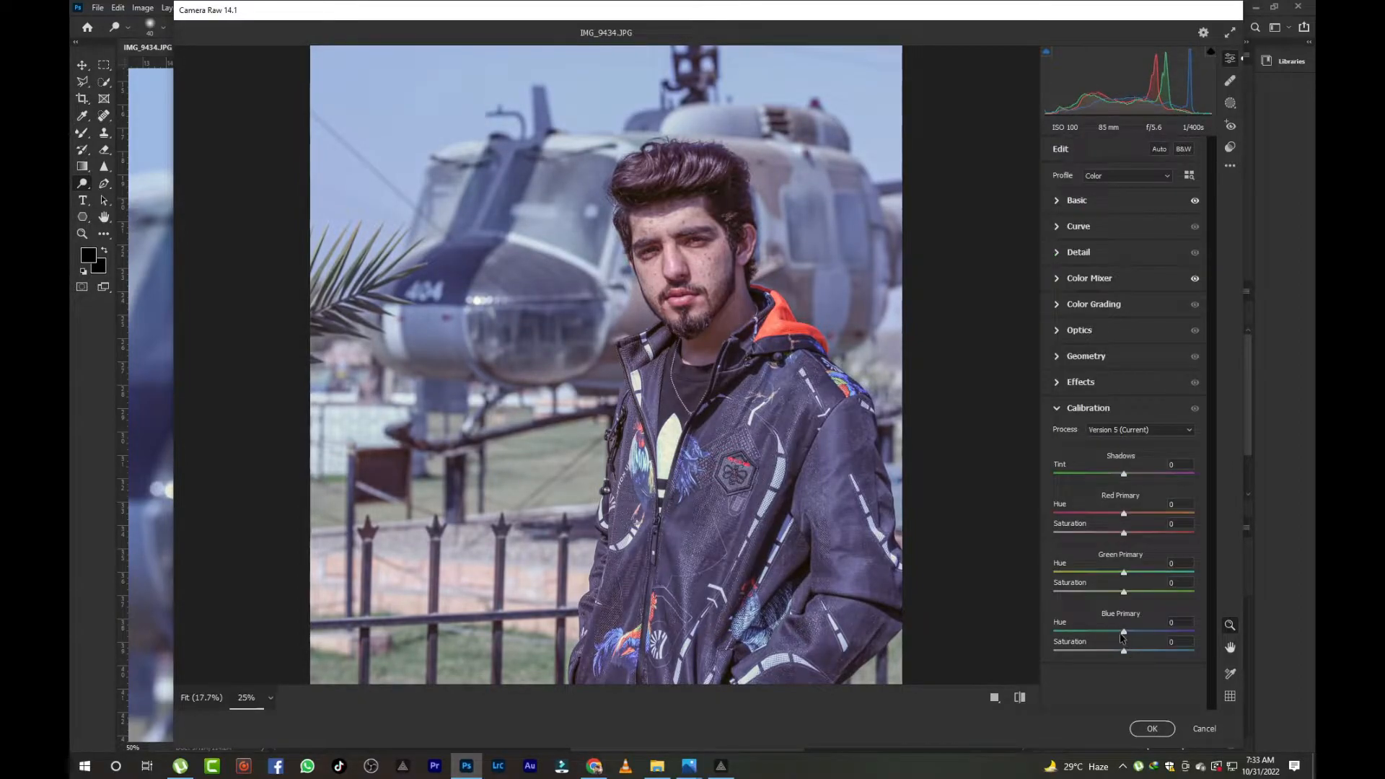
{"action": "mouse_move", "coordinate": [1125, 635]}
{"action": "left_mouse_down"}
{"action": "mouse_move", "coordinate": [1081, 632]}
{"action": "mouse_move", "coordinate": [1130, 650]}
{"action": "left_mouse_up"}
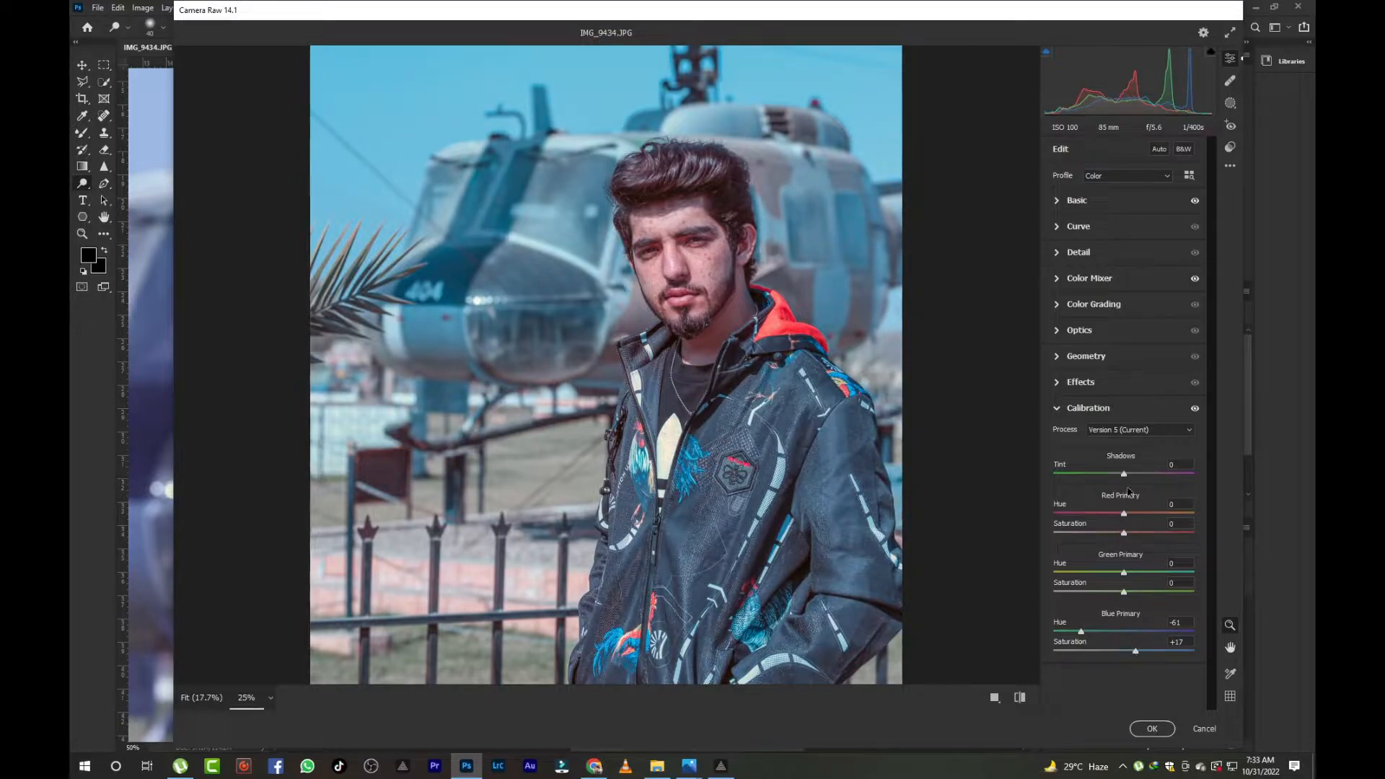
{"action": "left_click_drag", "start_coordinate": [1123, 573], "coordinate": [1109, 534]}
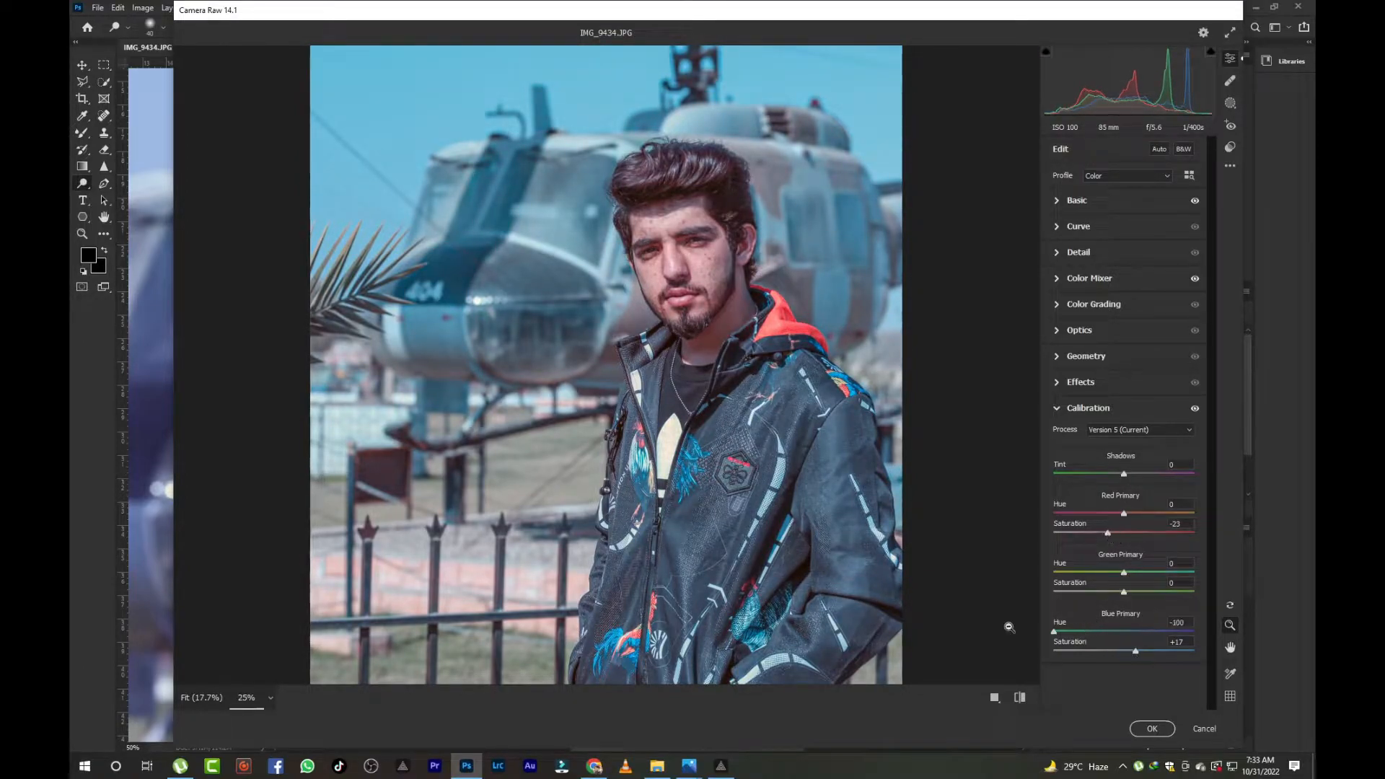
- In the Color Mixer, shift the Blues hue and set Oranges saturation to -66 and Blues saturation to +8
{"action": "left_click", "coordinate": [1089, 278]}
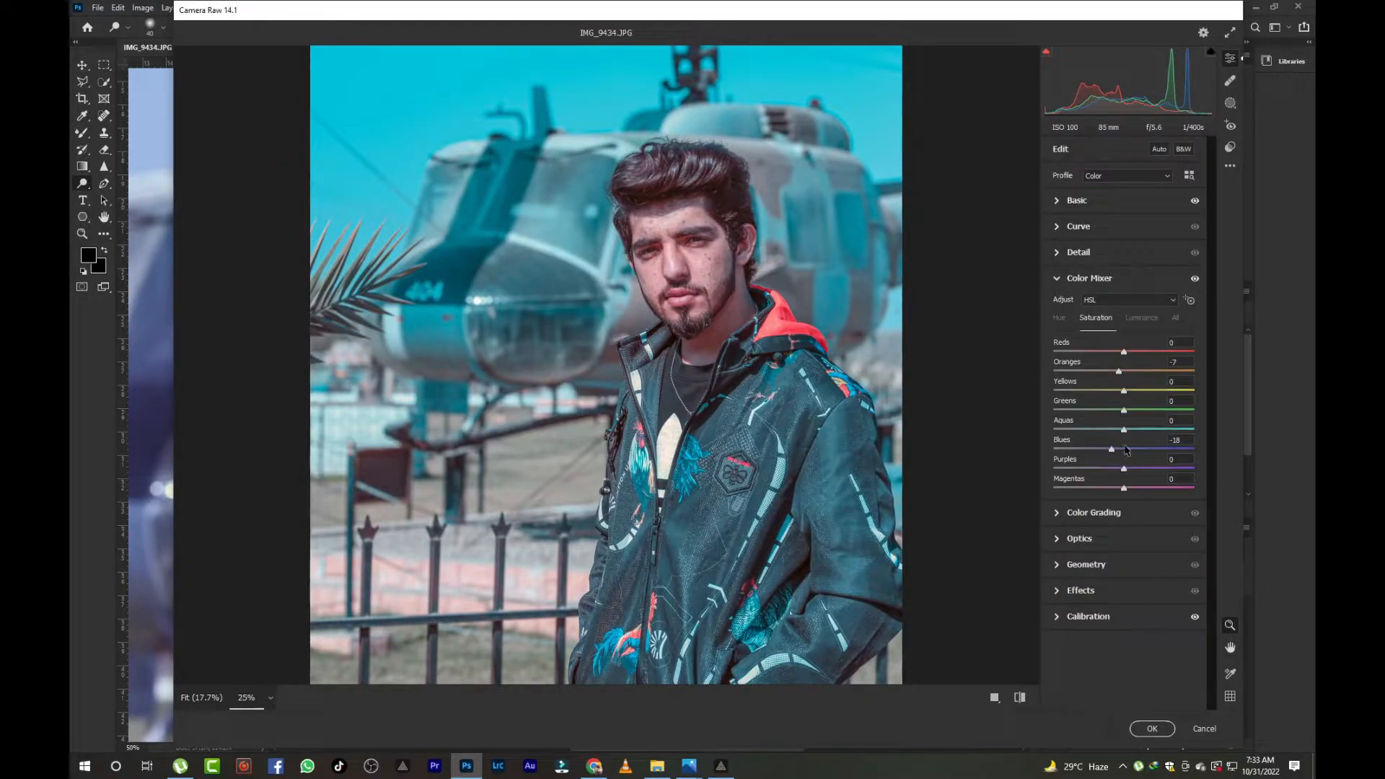
{"action": "left_click", "coordinate": [1059, 317]}
{"action": "left_click_drag", "start_coordinate": [1124, 448], "coordinate": [1104, 449]}
{"action": "left_click", "coordinate": [1098, 319]}
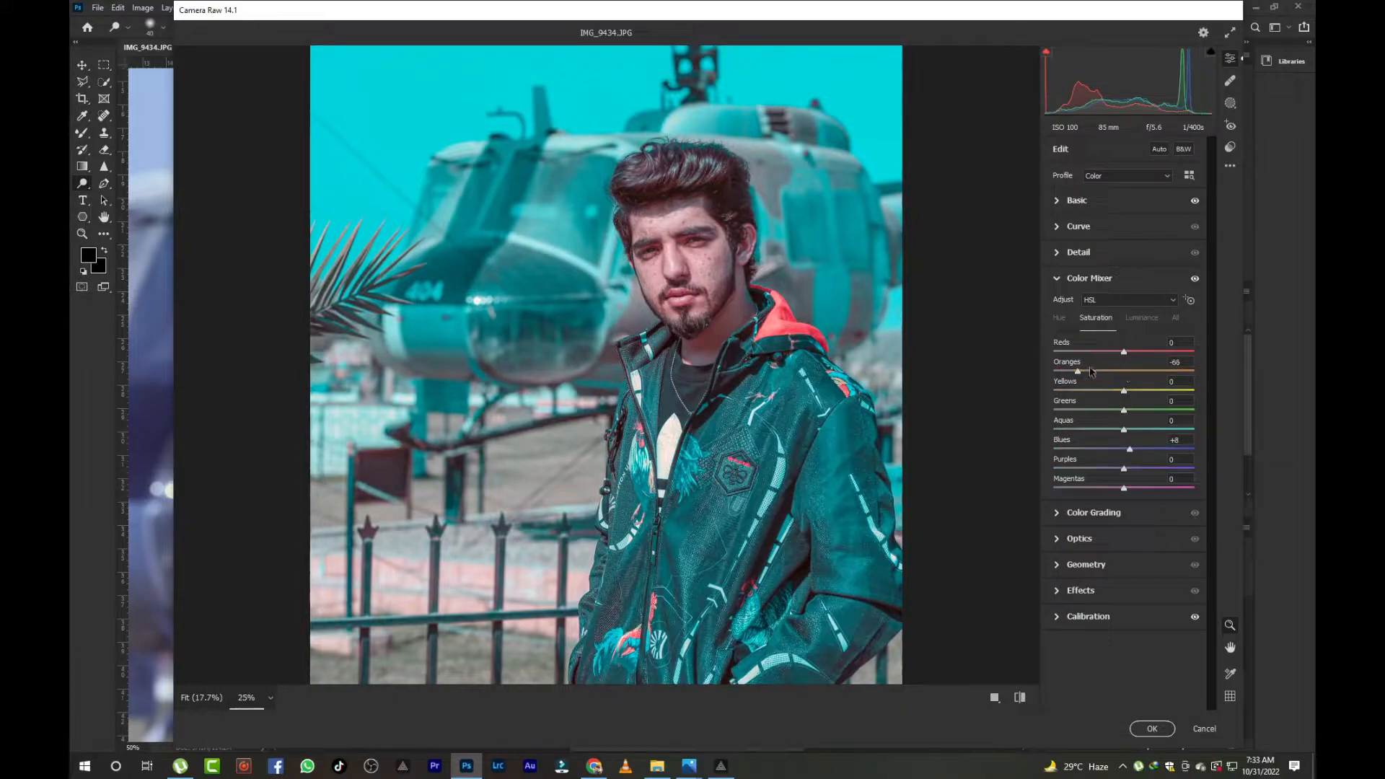
- Set Reds luminance to +9 and Oranges luminance to -11 in the Color Mixer
{"action": "left_click", "coordinate": [1136, 319]}
{"action": "mouse_move", "coordinate": [1124, 372]}
{"action": "left_mouse_down"}
{"action": "mouse_move", "coordinate": [1146, 351]}
{"action": "mouse_move", "coordinate": [1129, 351]}
{"action": "left_mouse_up"}
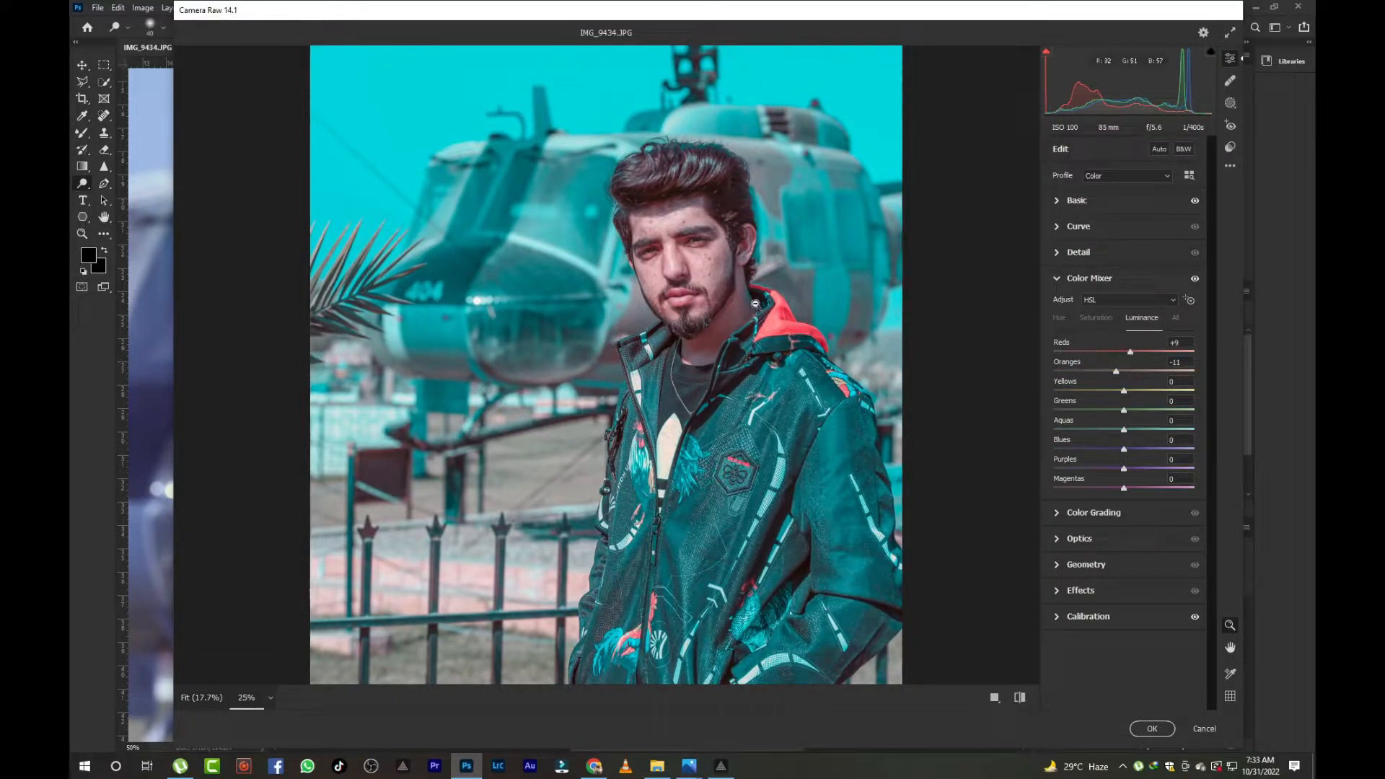
{"action": "key", "text": "ctrl+plus"}
{"action": "key", "text": "ctrl+plus"}
{"action": "left_click_drag", "start_coordinate": [755, 303], "coordinate": [726, 422]}
{"action": "key", "text": "ctrl+minus"}
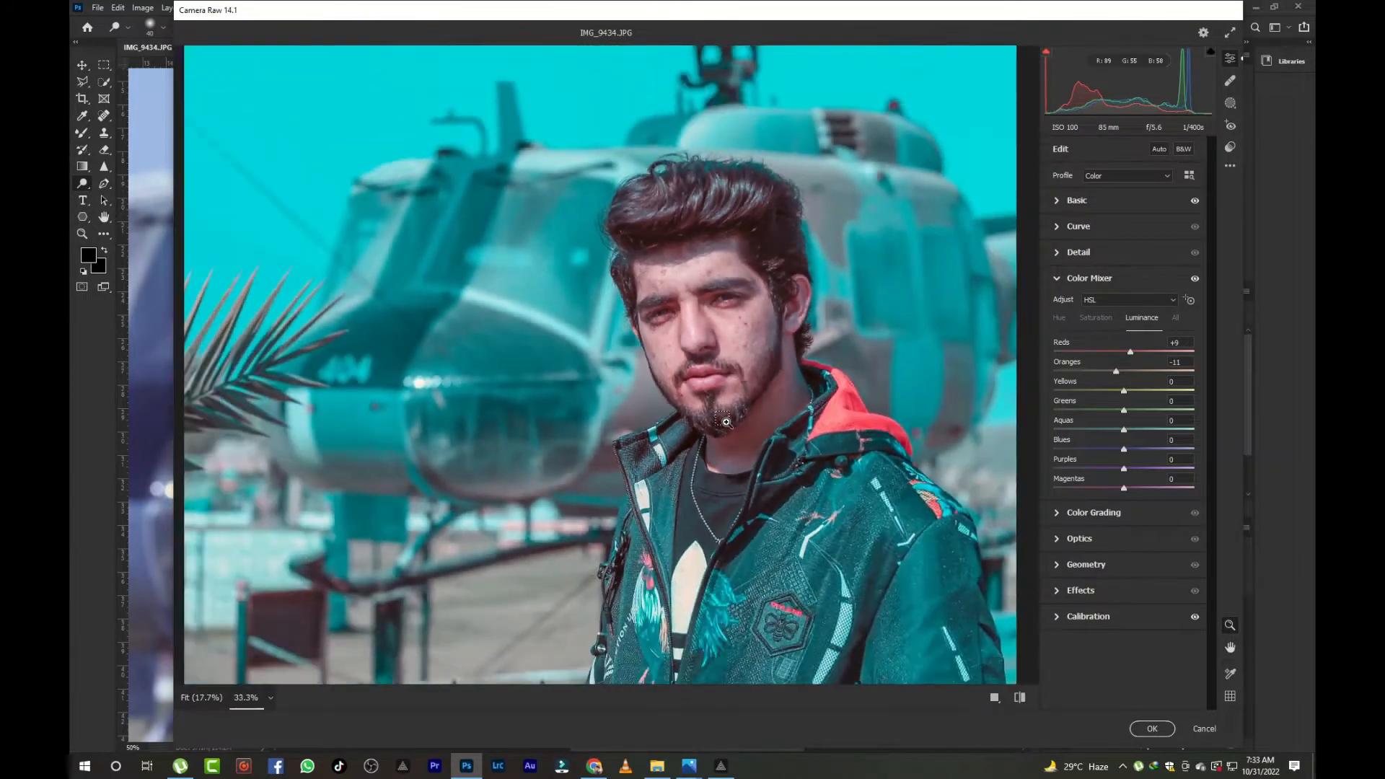
- Set Temperature to -2, Tint to -19, Shadows to +68 and Blacks to +63, then apply the Camera Raw filter
{"action": "left_click", "coordinate": [1076, 201]}
{"action": "left_click_drag", "start_coordinate": [1124, 270], "coordinate": [1122, 254]}
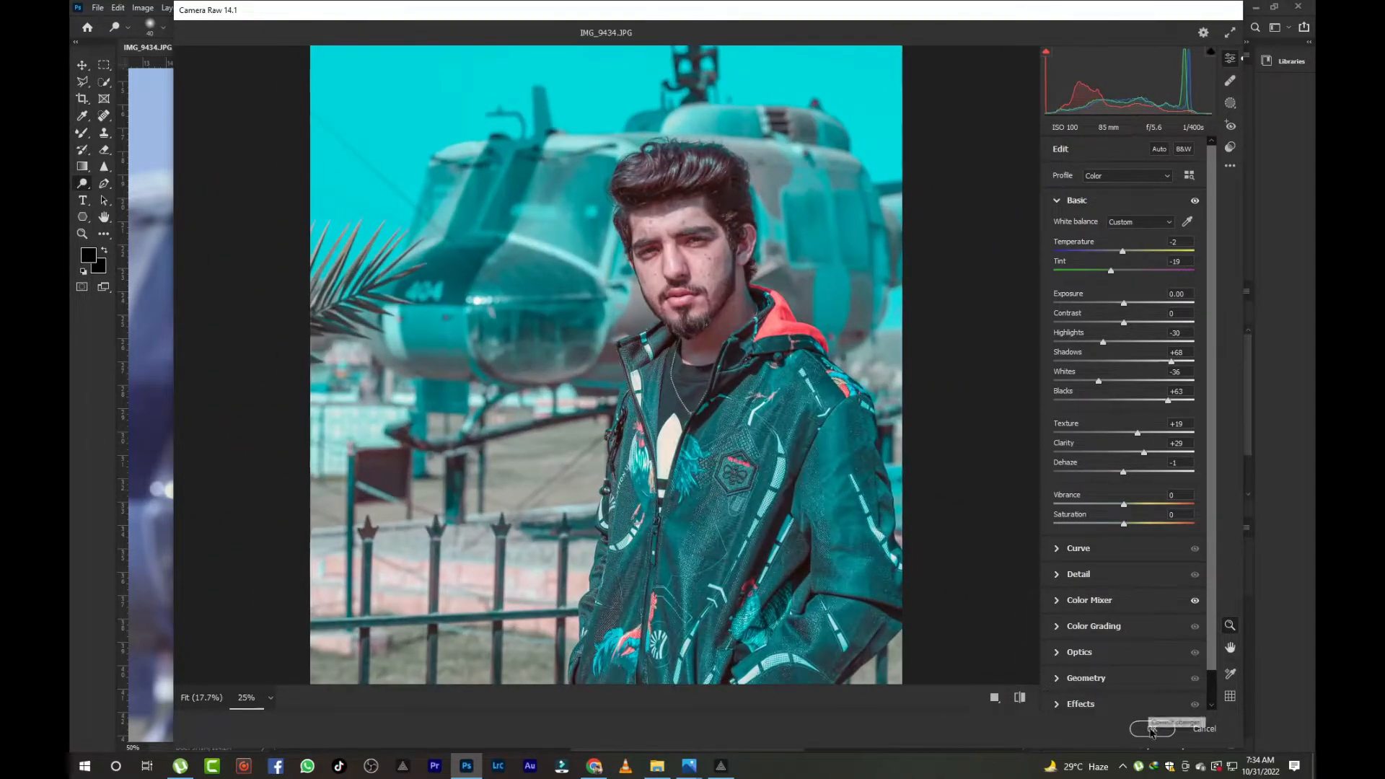
{"action": "left_click", "coordinate": [1152, 729]}
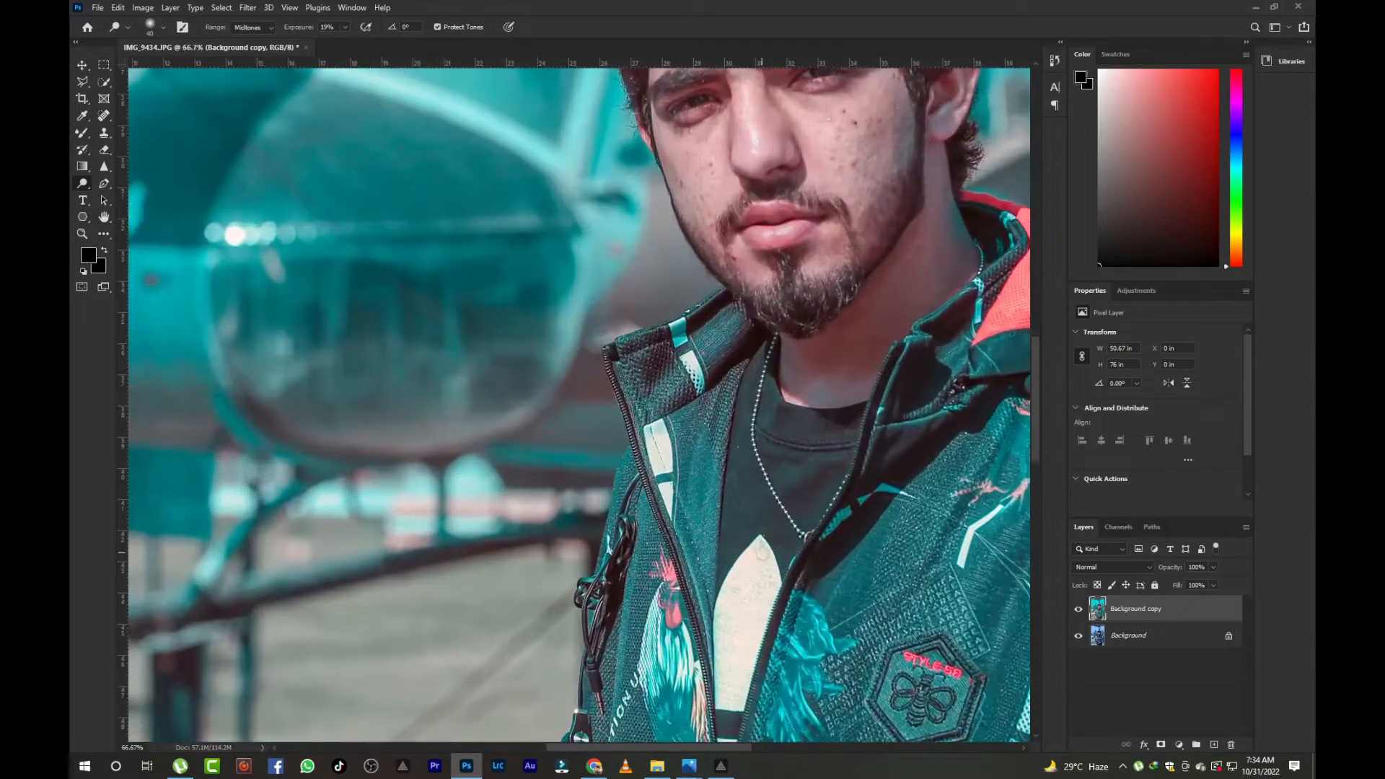
- Duplicate the graded layer and apply a High Pass filter to the copy
{"action": "left_click_drag", "start_coordinate": [998, 382], "coordinate": [820, 679]}
{"action": "key", "text": "ctrl+j"}
{"action": "left_click", "coordinate": [247, 8]}
{"action": "left_click", "coordinate": [440, 295]}
{"action": "key", "text": "Return"}
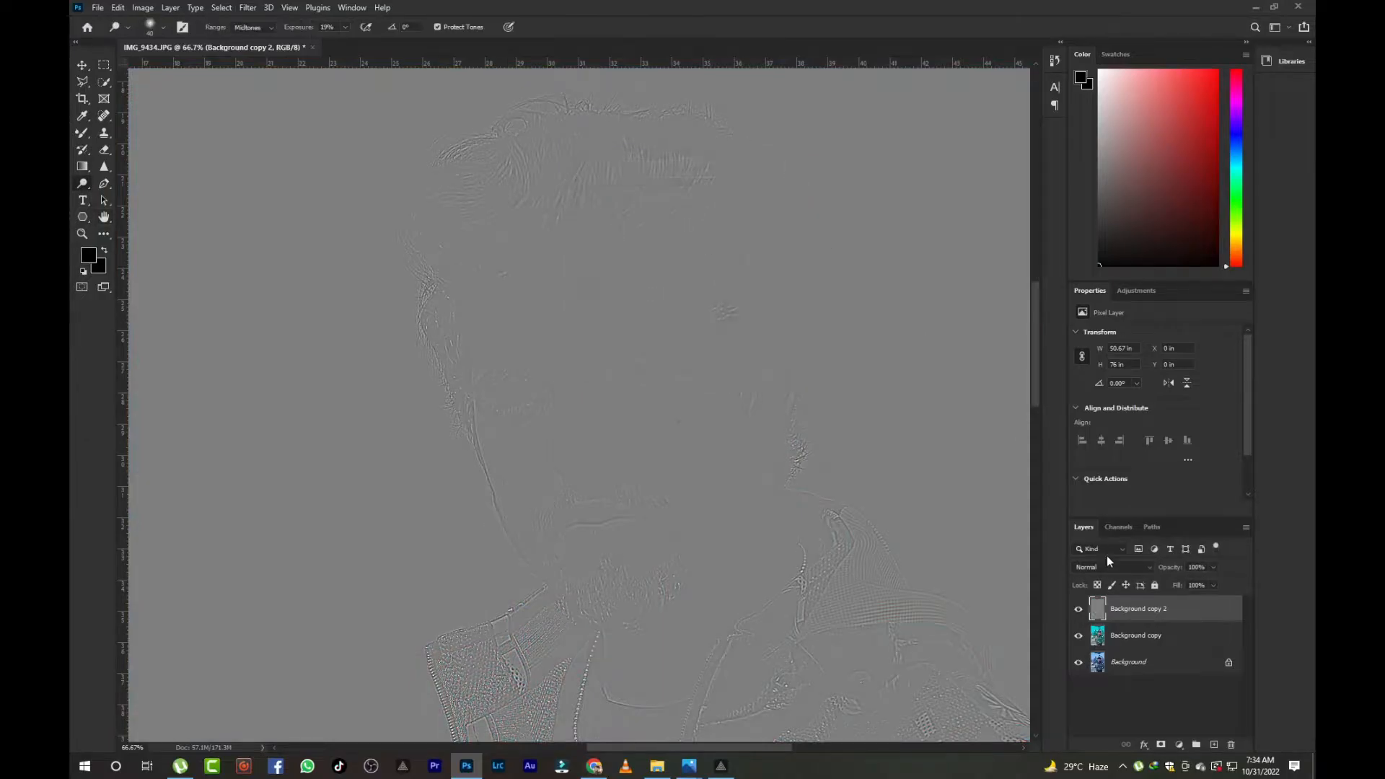
- Set the High Pass layer's blend mode to Linear Light and its fill to 49%
{"action": "left_click", "coordinate": [1111, 567]}
{"action": "left_click", "coordinate": [1125, 619]}
{"action": "left_click_drag", "start_coordinate": [1184, 601], "coordinate": [1180, 605]}
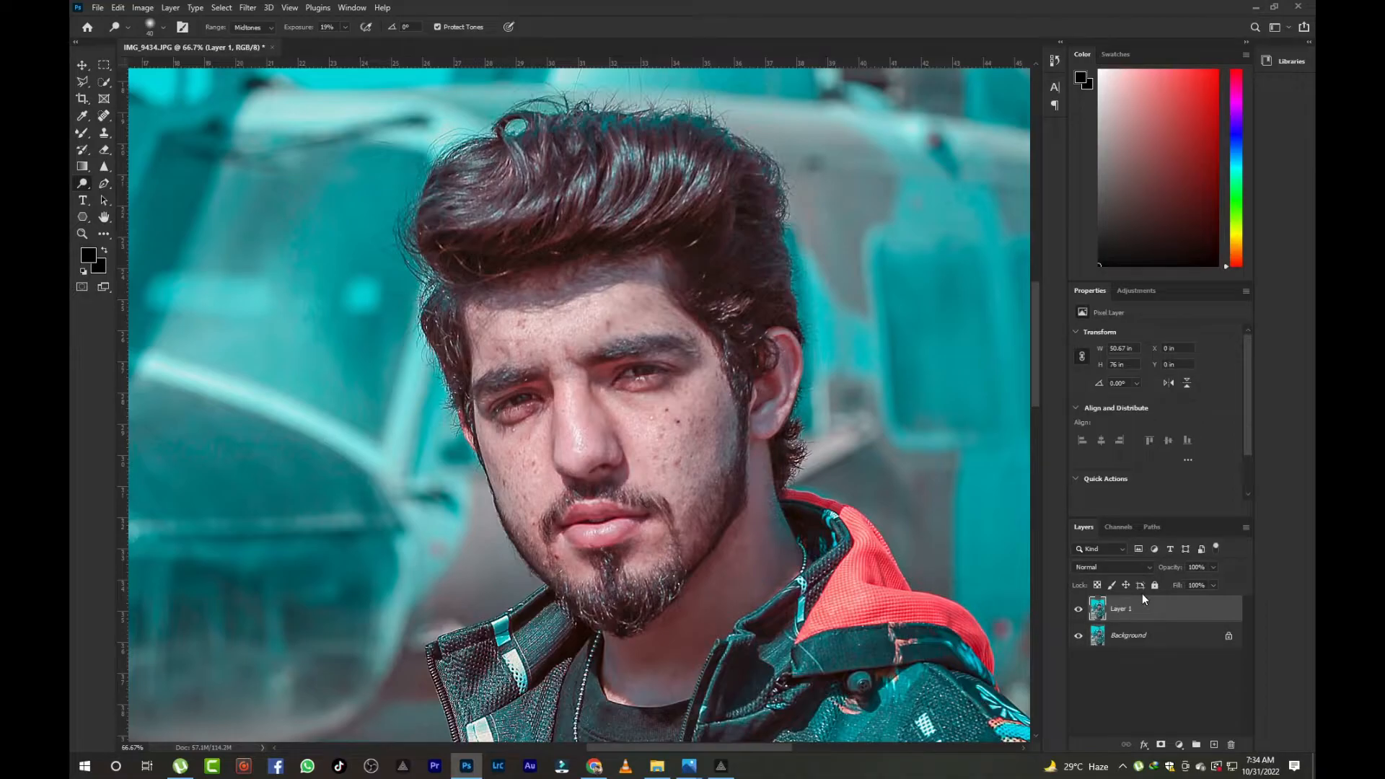
- Select the subject with the Quick Selection tool
{"action": "key", "text": "ctrl+plus"}
{"action": "left_click", "coordinate": [103, 237]}
{"action": "key", "text": "ctrl+minus"}
{"action": "key", "text": "ctrl+minus"}
{"action": "left_click", "coordinate": [102, 83]}
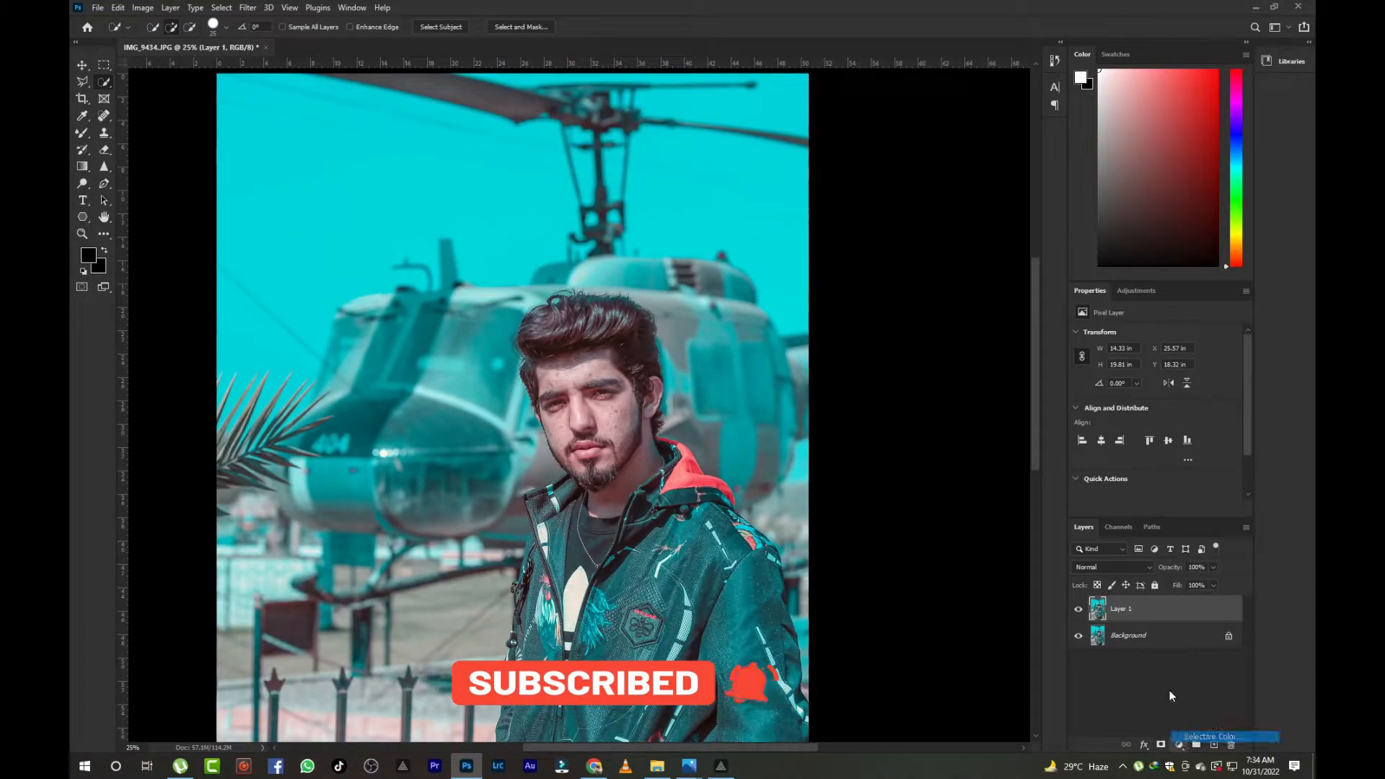
- Add a Selective Color adjustment layer and set the Yellows' Yellow value to +5
{"action": "left_click", "coordinate": [1141, 348]}
{"action": "left_click", "coordinate": [1141, 349]}
{"action": "left_click_drag", "start_coordinate": [1129, 427], "coordinate": [1147, 458]}
{"action": "left_click", "coordinate": [1154, 347]}
{"action": "left_click", "coordinate": [1136, 359]}
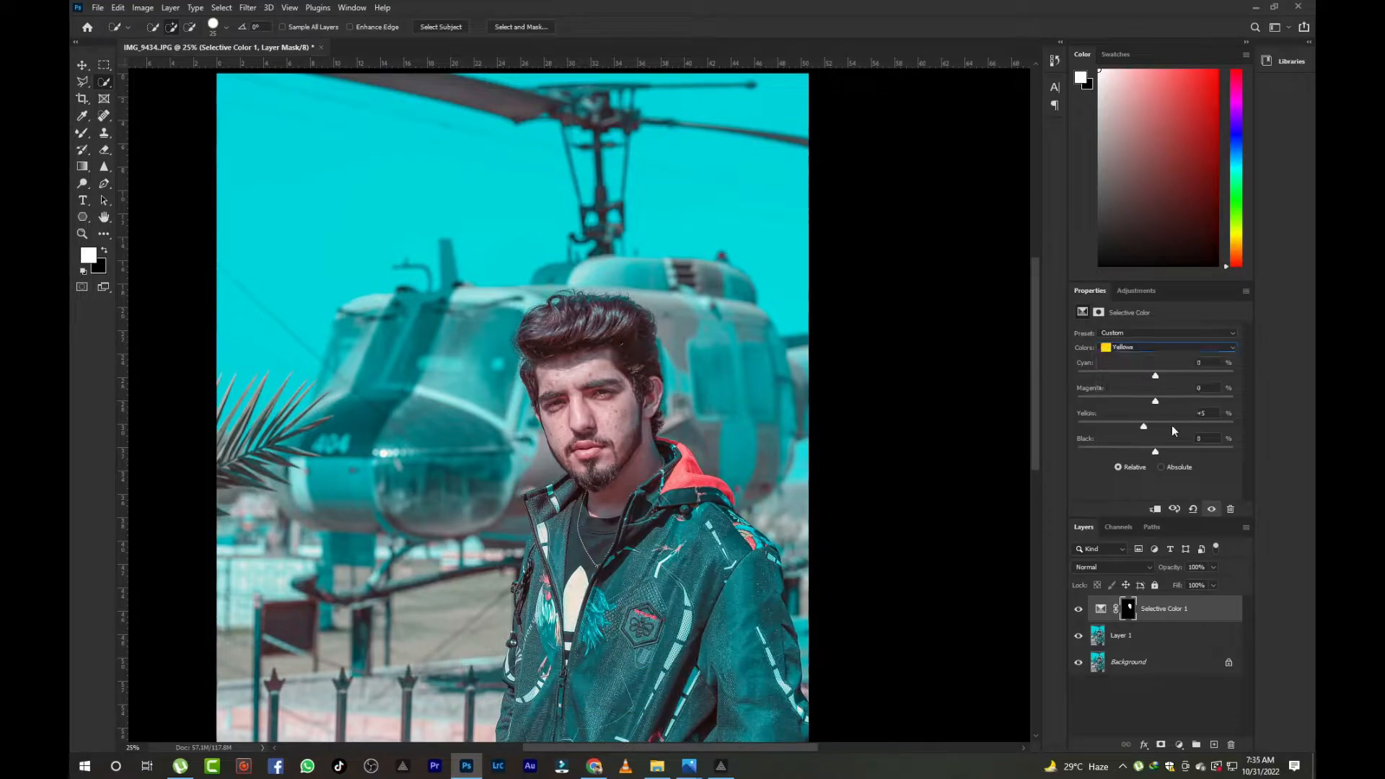
- Switch the Selective Color to Reds and set Cyan to +20, Yellow to -4 and Black to -11
{"action": "left_click", "coordinate": [1147, 349]}
{"action": "left_click", "coordinate": [1143, 434]}
{"action": "left_click_drag", "start_coordinate": [1155, 401], "coordinate": [1151, 408]}
{"action": "left_click", "coordinate": [1154, 347]}
{"action": "left_click", "coordinate": [1153, 433]}
{"action": "left_click", "coordinate": [1133, 345]}
{"action": "left_click", "coordinate": [1130, 360]}
{"action": "key", "text": "ctrl+plus"}
{"action": "key", "text": "ctrl+plus"}
{"action": "key", "text": "ctrl+plus"}
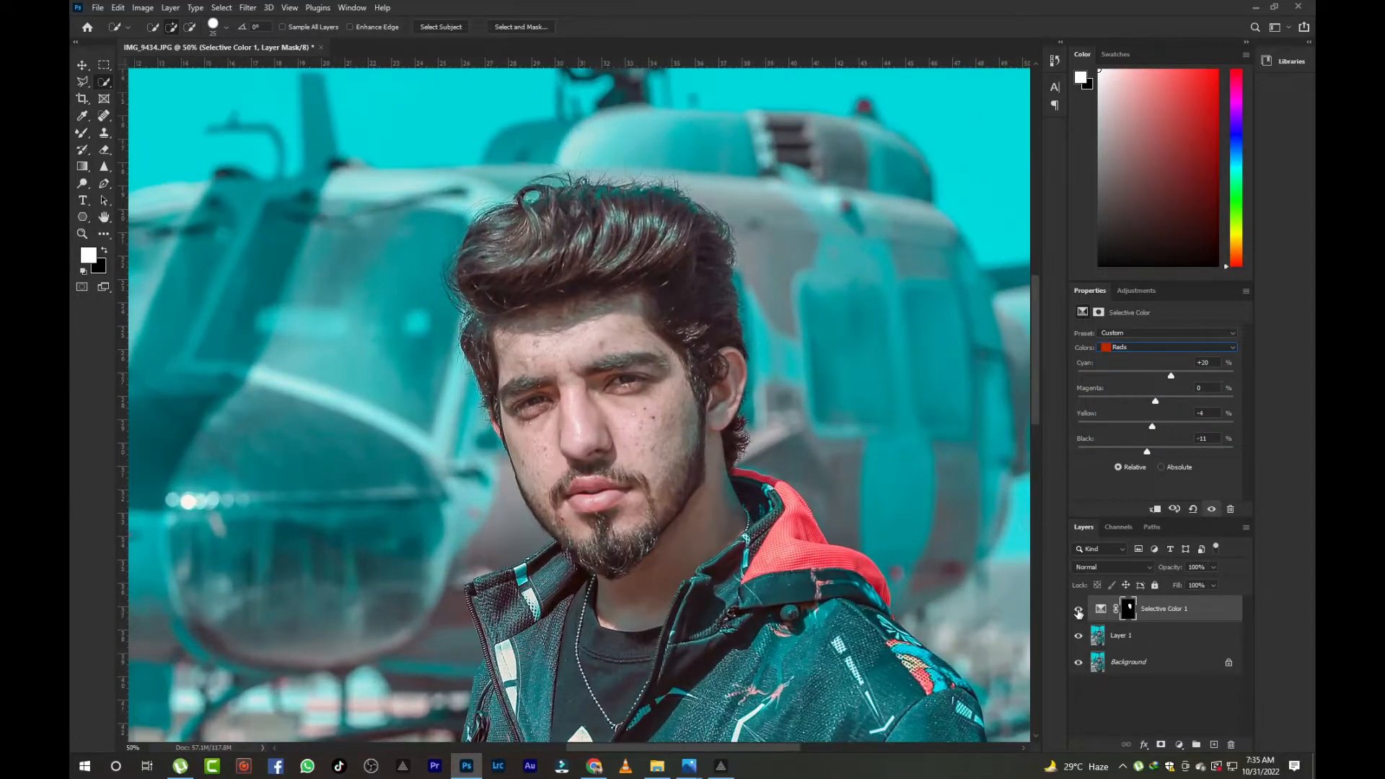
- Merge the edits into a single layer by duplicating and deleting the extra layers
{"action": "key", "text": "ctrl+j"}
{"action": "key", "text": "Delete"}
{"action": "key", "text": "Delete"}
{"action": "key", "text": "ctrl+plus"}
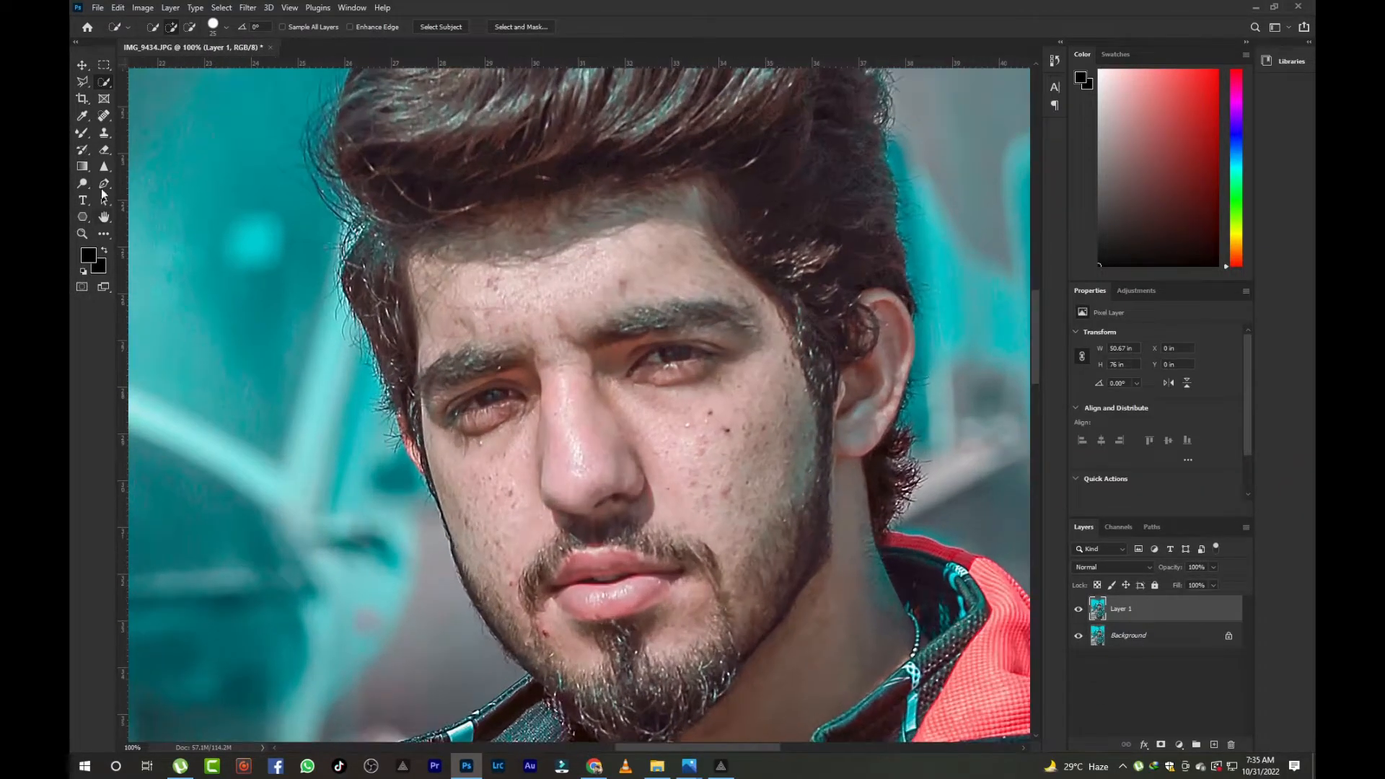
- Try blending the forehead and temple skin with the Mixer Brush
{"action": "key", "text": "b"}
{"action": "key", "text": "bracketright"}
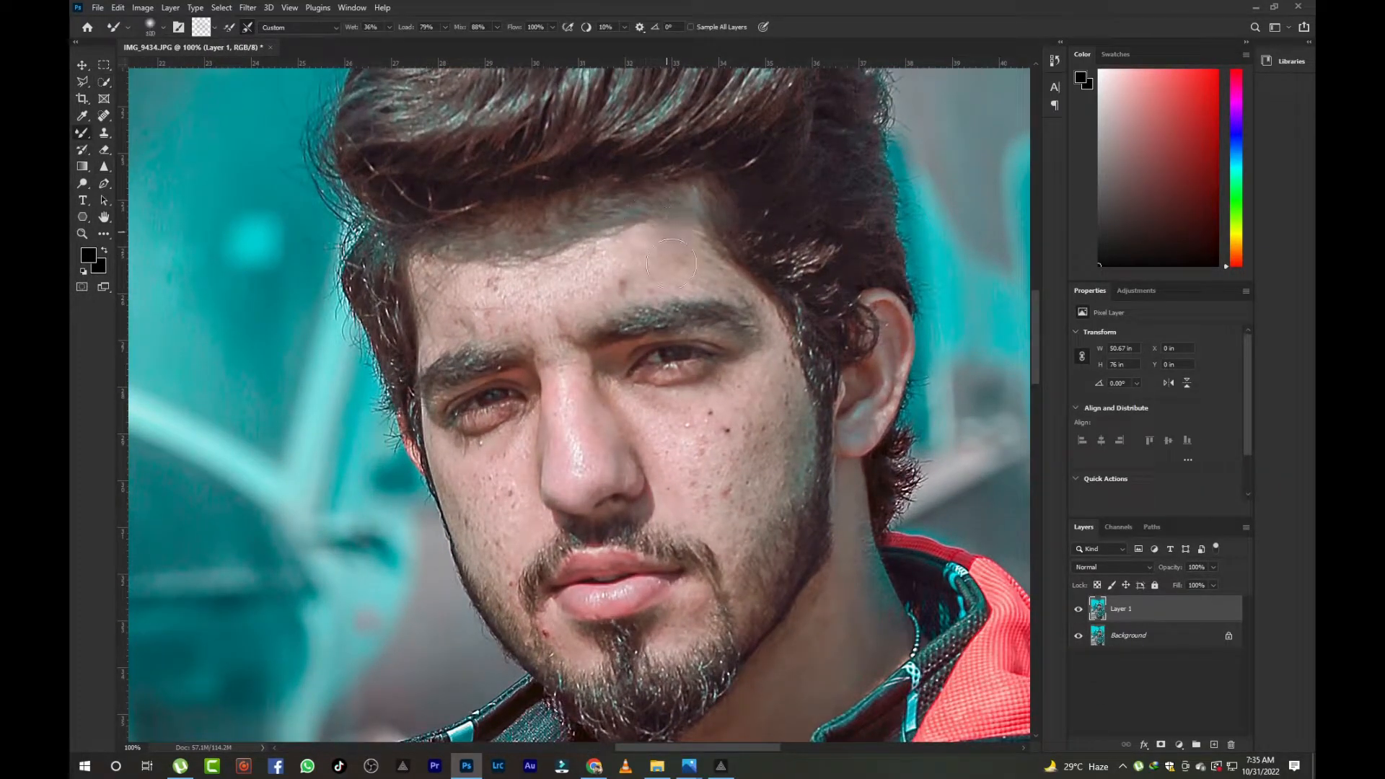
{"action": "key", "text": "bracketleft"}
{"action": "mouse_move", "coordinate": [447, 325]}
{"action": "left_mouse_down"}
{"action": "mouse_move", "coordinate": [542, 310]}
{"action": "mouse_move", "coordinate": [444, 277]}
{"action": "mouse_move", "coordinate": [533, 274]}
{"action": "mouse_move", "coordinate": [634, 237]}
{"action": "left_mouse_up"}
{"action": "key", "text": "bracketleft"}
{"action": "key", "text": "bracketleft"}
{"action": "key", "text": "bracketleft"}
{"action": "key", "text": "bracketleft"}
{"action": "left_click_drag", "start_coordinate": [741, 278], "coordinate": [776, 344]}
- Switch the Mixer Brush to the Moist, Heavy Mix preset and undo the test strokes on the face
{"action": "left_click", "coordinate": [321, 28]}
{"action": "left_click", "coordinate": [319, 82]}
{"action": "key", "text": "ctrl+z"}
{"action": "key", "text": "ctrl+z"}
{"action": "key", "text": "ctrl+z"}
{"action": "key", "text": "ctrl+z"}
{"action": "key", "text": "ctrl+z"}
{"action": "key", "text": "ctrl+z"}
{"action": "key", "text": "ctrl+z"}
{"action": "key", "text": "ctrl+z"}
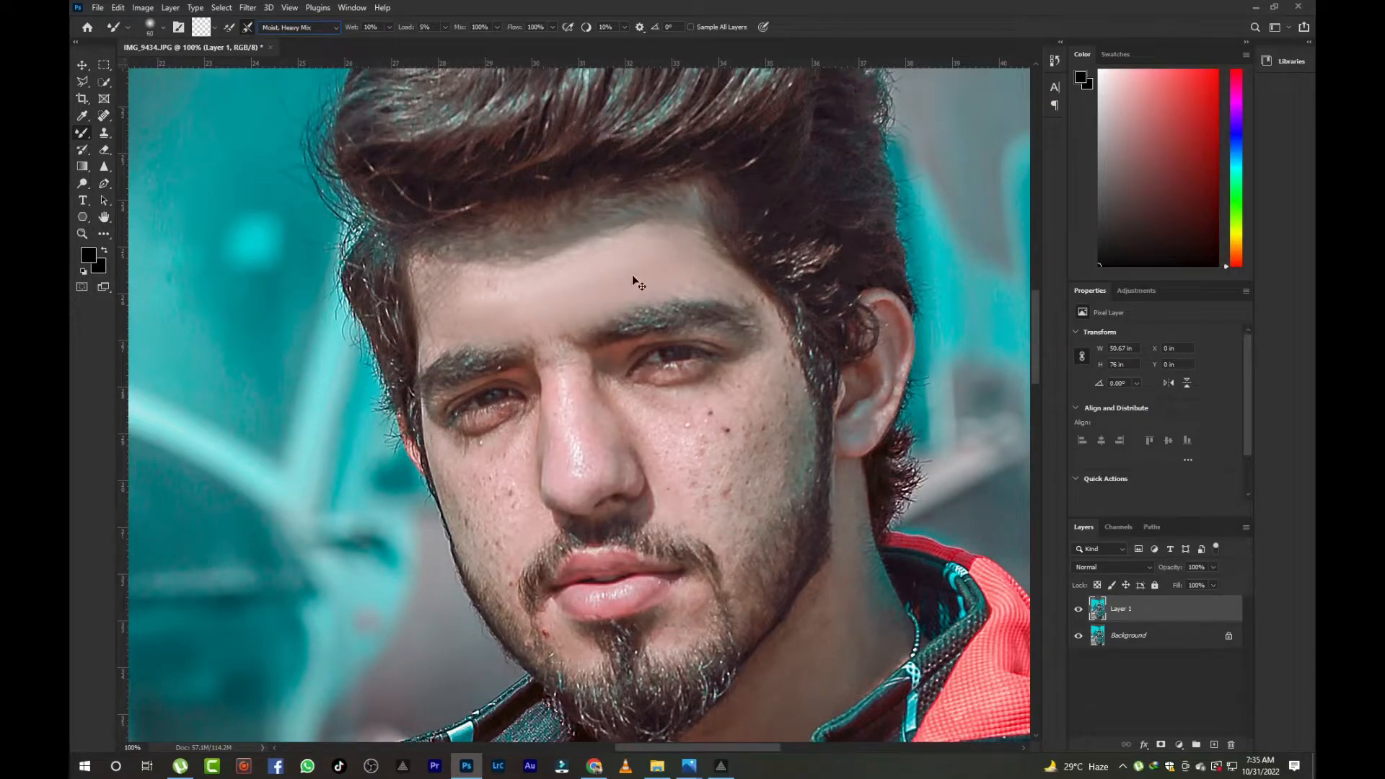
{"action": "key", "text": "ctrl+z"}
{"action": "key", "text": "ctrl+z"}
{"action": "key", "text": "ctrl+z"}
- Set the Mixer Brush Wet to 15% and Load to 13% and enlarge the brush
{"action": "key", "text": "ctrl+j"}
{"action": "left_click", "coordinate": [389, 26]}
{"action": "left_click_drag", "start_coordinate": [392, 40], "coordinate": [447, 38]}
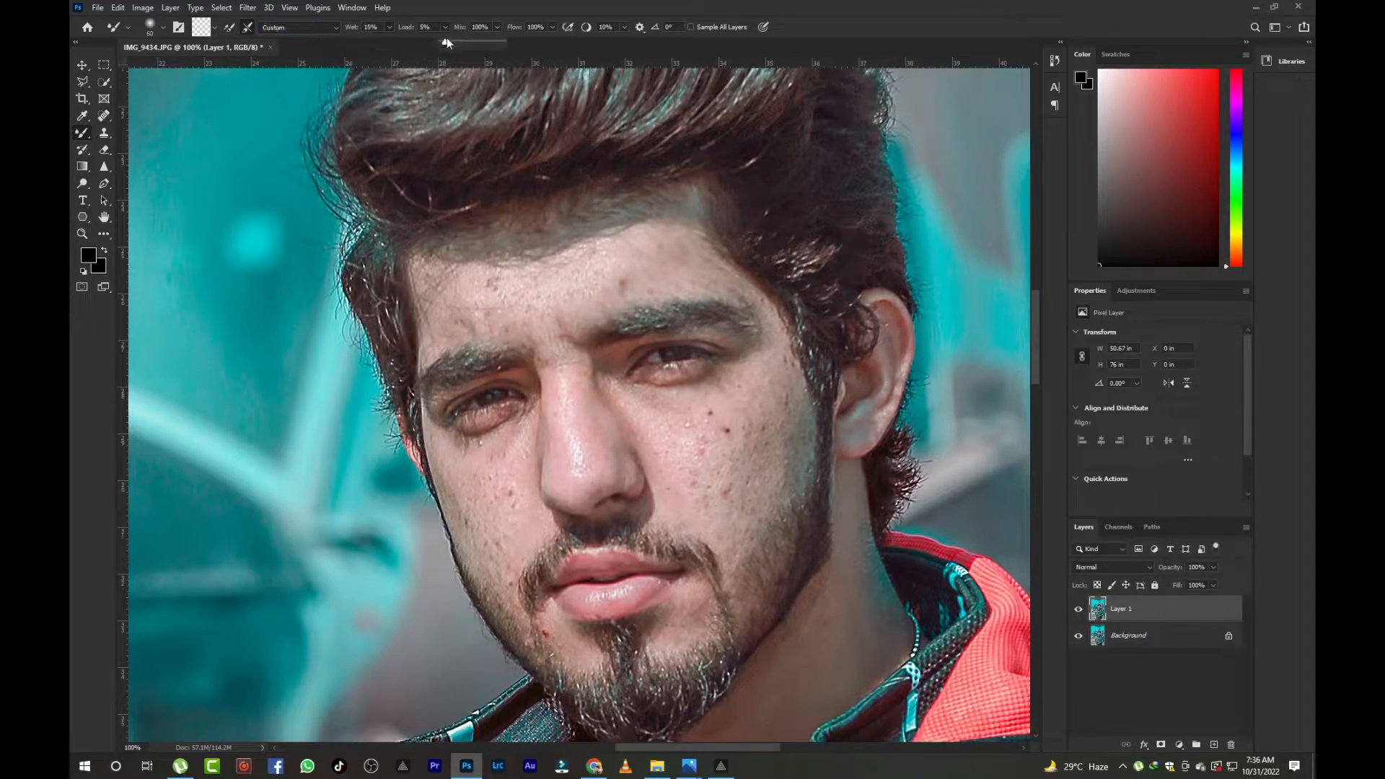
{"action": "key", "text": "bracketright"}
{"action": "key", "text": "bracketright"}
{"action": "key", "text": "bracketright"}
{"action": "key", "text": "bracketright"}
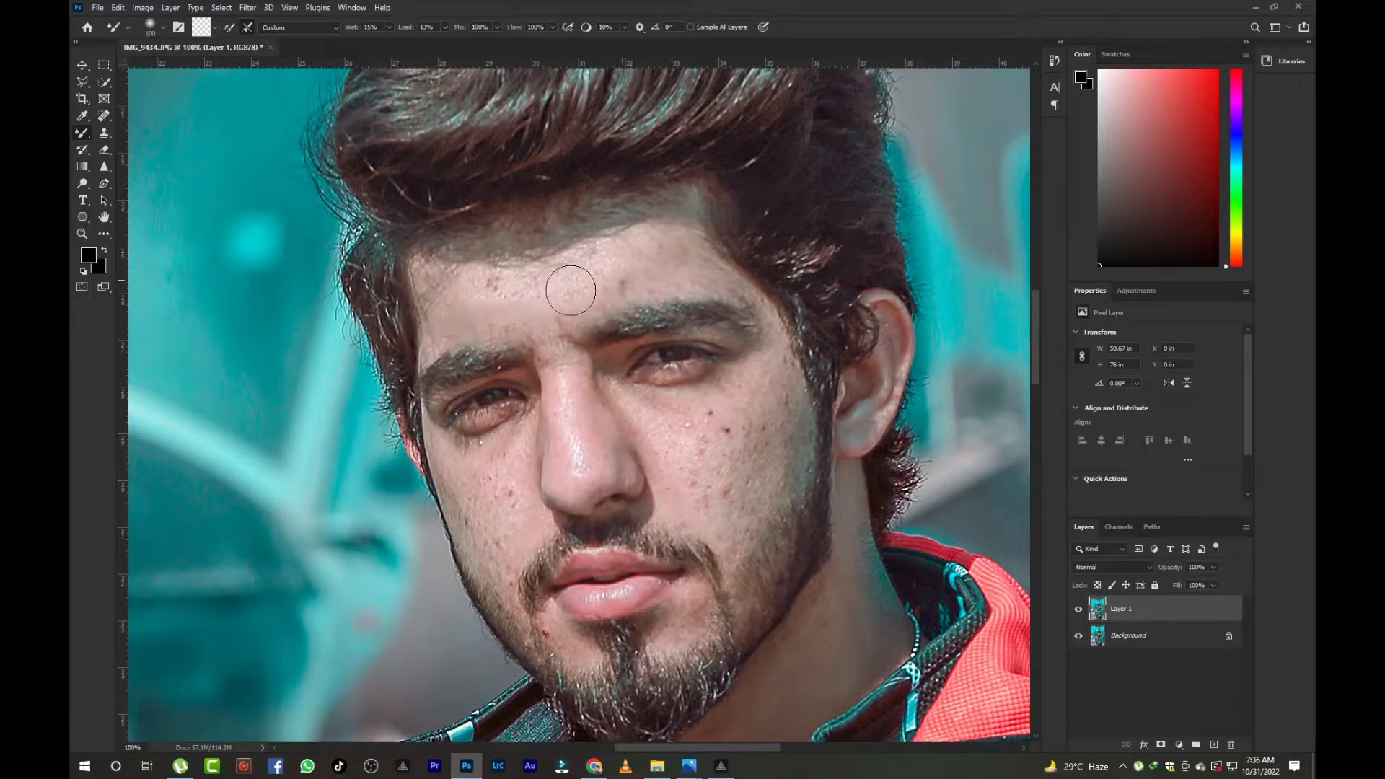
- Blend the skin on the forehead and both cheeks with Mixer Brush strokes
{"action": "key", "text": "bracketleft"}
{"action": "key", "text": "bracketleft"}
{"action": "left_click_drag", "start_coordinate": [590, 237], "coordinate": [433, 268]}
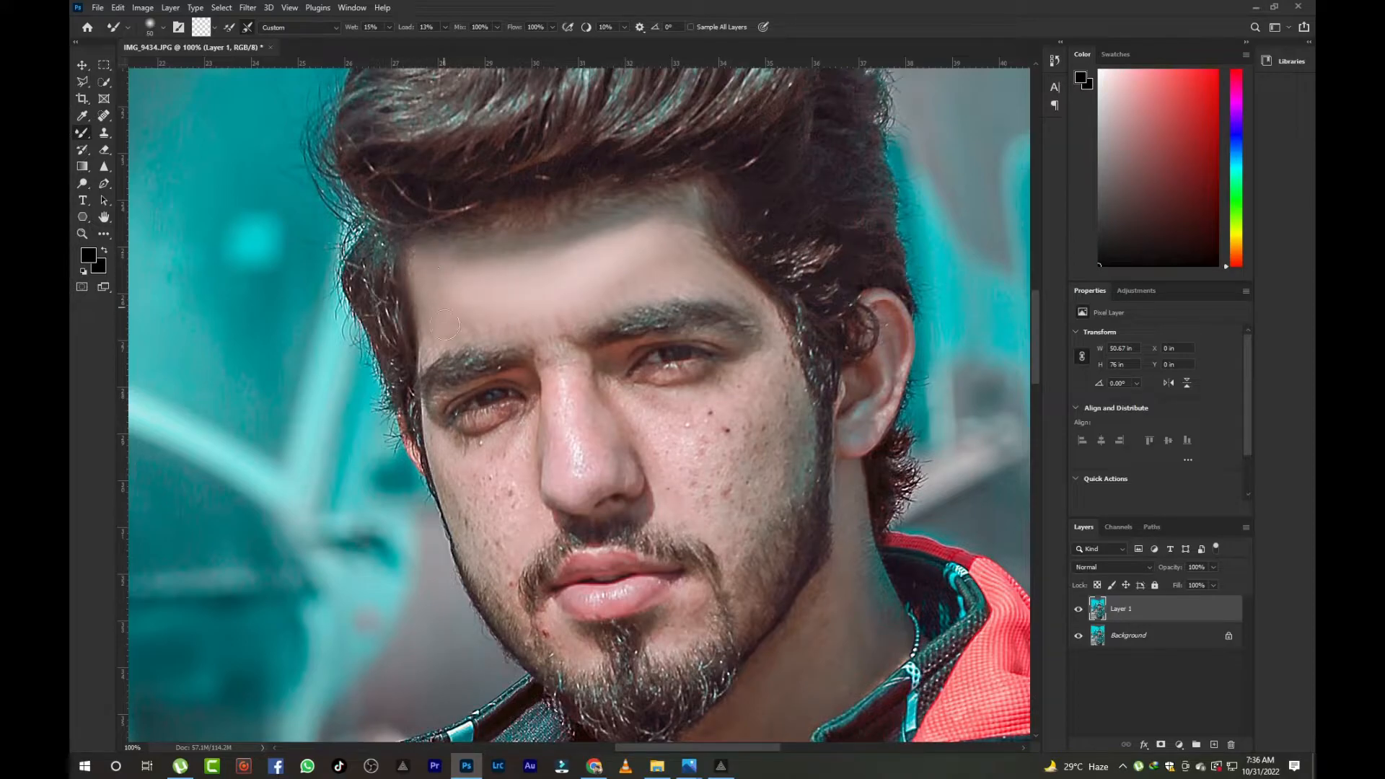
{"action": "left_click_drag", "start_coordinate": [554, 370], "coordinate": [583, 468]}
{"action": "mouse_move", "coordinate": [680, 414]}
{"action": "left_mouse_down"}
{"action": "mouse_move", "coordinate": [750, 382]}
{"action": "mouse_move", "coordinate": [787, 395]}
{"action": "left_mouse_up"}
{"action": "mouse_move", "coordinate": [785, 473]}
{"action": "left_mouse_down"}
{"action": "mouse_move", "coordinate": [712, 536]}
{"action": "mouse_move", "coordinate": [650, 412]}
{"action": "mouse_move", "coordinate": [664, 445]}
{"action": "mouse_move", "coordinate": [746, 412]}
{"action": "mouse_move", "coordinate": [715, 408]}
{"action": "mouse_move", "coordinate": [737, 489]}
{"action": "mouse_move", "coordinate": [768, 453]}
{"action": "mouse_move", "coordinate": [696, 434]}
{"action": "mouse_move", "coordinate": [709, 491]}
{"action": "mouse_move", "coordinate": [724, 489]}
{"action": "mouse_move", "coordinate": [688, 398]}
{"action": "left_mouse_up"}
- Enlarge the brush and smooth the brow area and across the nose
{"action": "key", "text": "bracketright"}
{"action": "key", "text": "bracketright"}
{"action": "key", "text": "bracketright"}
{"action": "key", "text": "bracketright"}
{"action": "mouse_move", "coordinate": [604, 275]}
{"action": "left_mouse_down"}
{"action": "mouse_move", "coordinate": [678, 244]}
{"action": "mouse_move", "coordinate": [683, 219]}
{"action": "mouse_move", "coordinate": [573, 275]}
{"action": "left_mouse_up"}
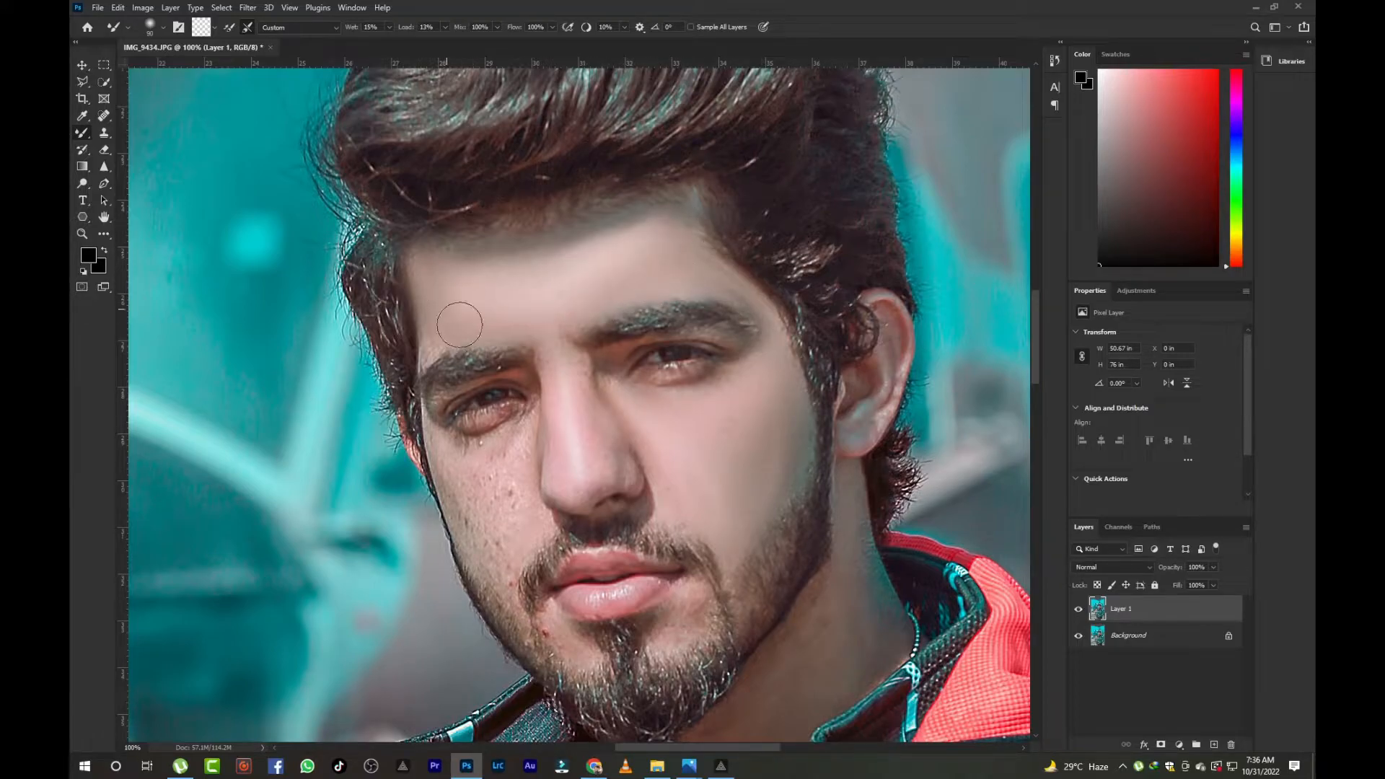
{"action": "mouse_move", "coordinate": [509, 438]}
{"action": "left_mouse_down"}
{"action": "mouse_move", "coordinate": [445, 478]}
{"action": "mouse_move", "coordinate": [494, 570]}
{"action": "mouse_move", "coordinate": [513, 539]}
{"action": "mouse_move", "coordinate": [453, 475]}
{"action": "mouse_move", "coordinate": [477, 530]}
{"action": "mouse_move", "coordinate": [499, 498]}
{"action": "mouse_move", "coordinate": [512, 510]}
{"action": "mouse_move", "coordinate": [487, 522]}
{"action": "mouse_move", "coordinate": [531, 460]}
{"action": "mouse_move", "coordinate": [596, 438]}
{"action": "left_mouse_up"}
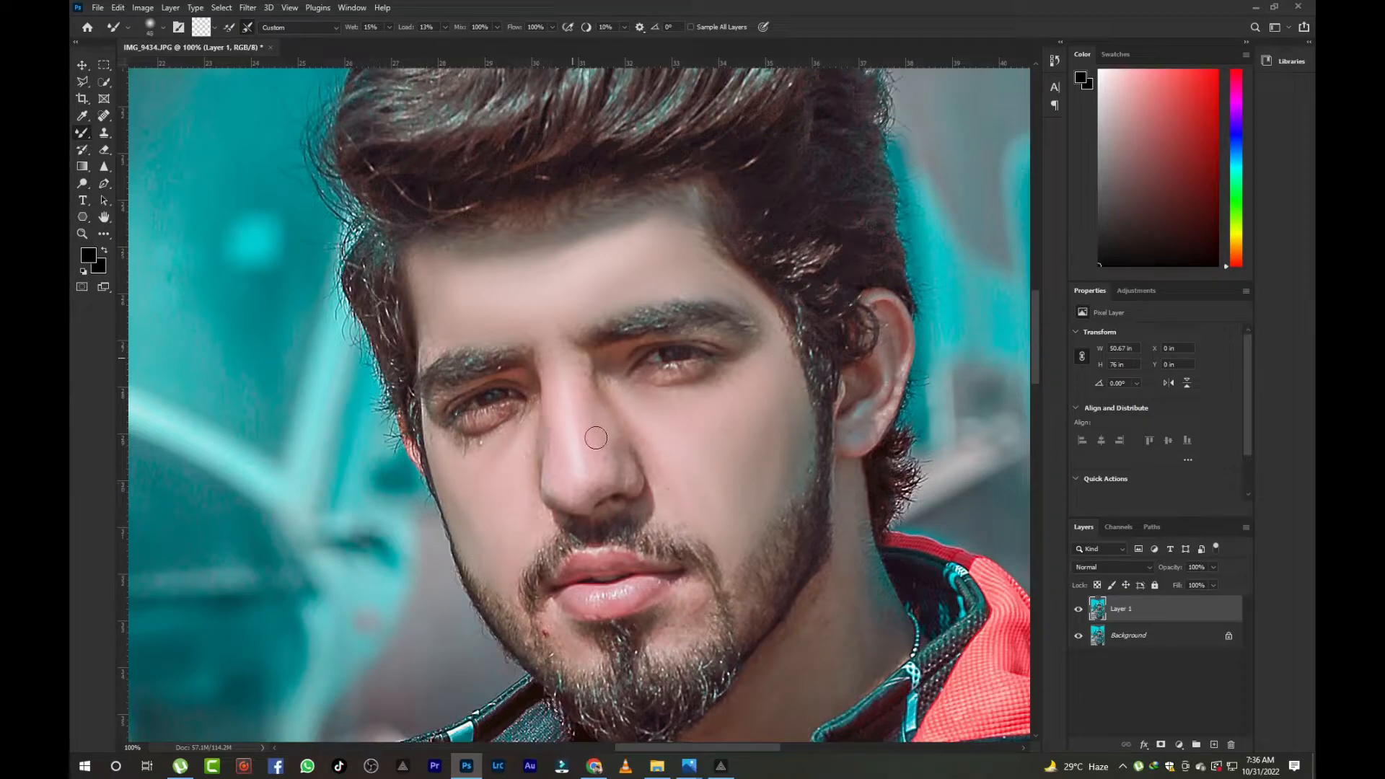
- Pan down the face and zoom out to review the retouched portrait
{"action": "scroll", "coordinate": [602, 531], "scroll_direction": "down", "scroll_amount": 1}
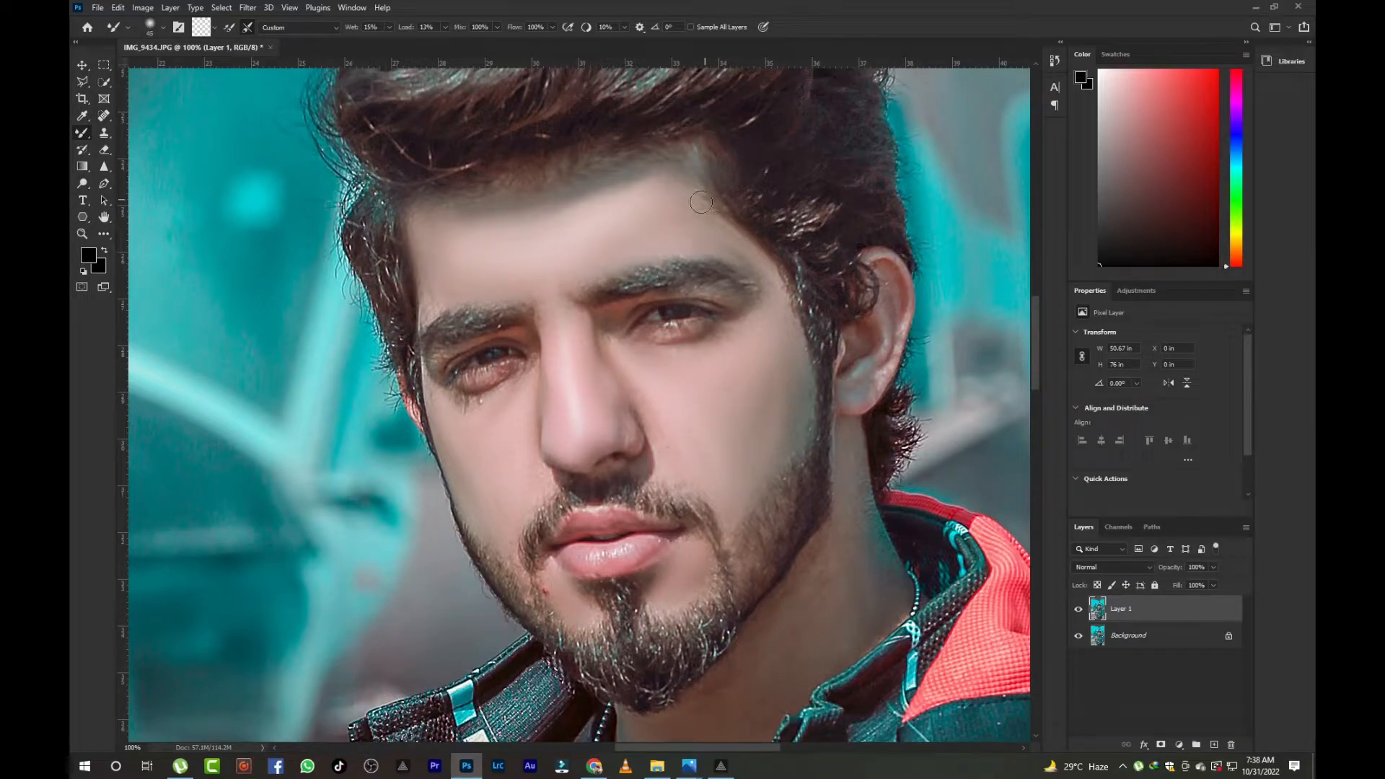
{"action": "scroll", "coordinate": [863, 475], "scroll_direction": "down", "scroll_amount": 1}
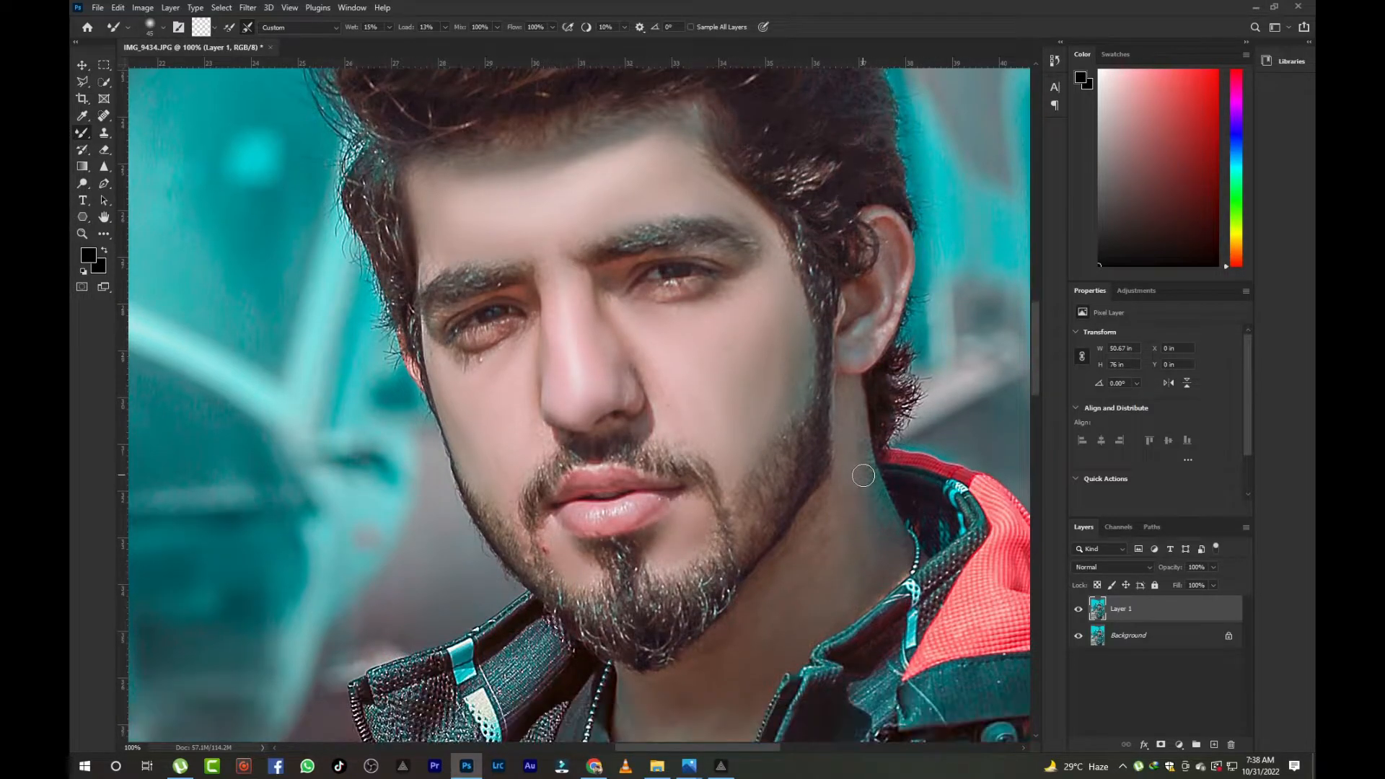
{"action": "scroll", "coordinate": [836, 399], "scroll_direction": "down", "scroll_amount": 2}
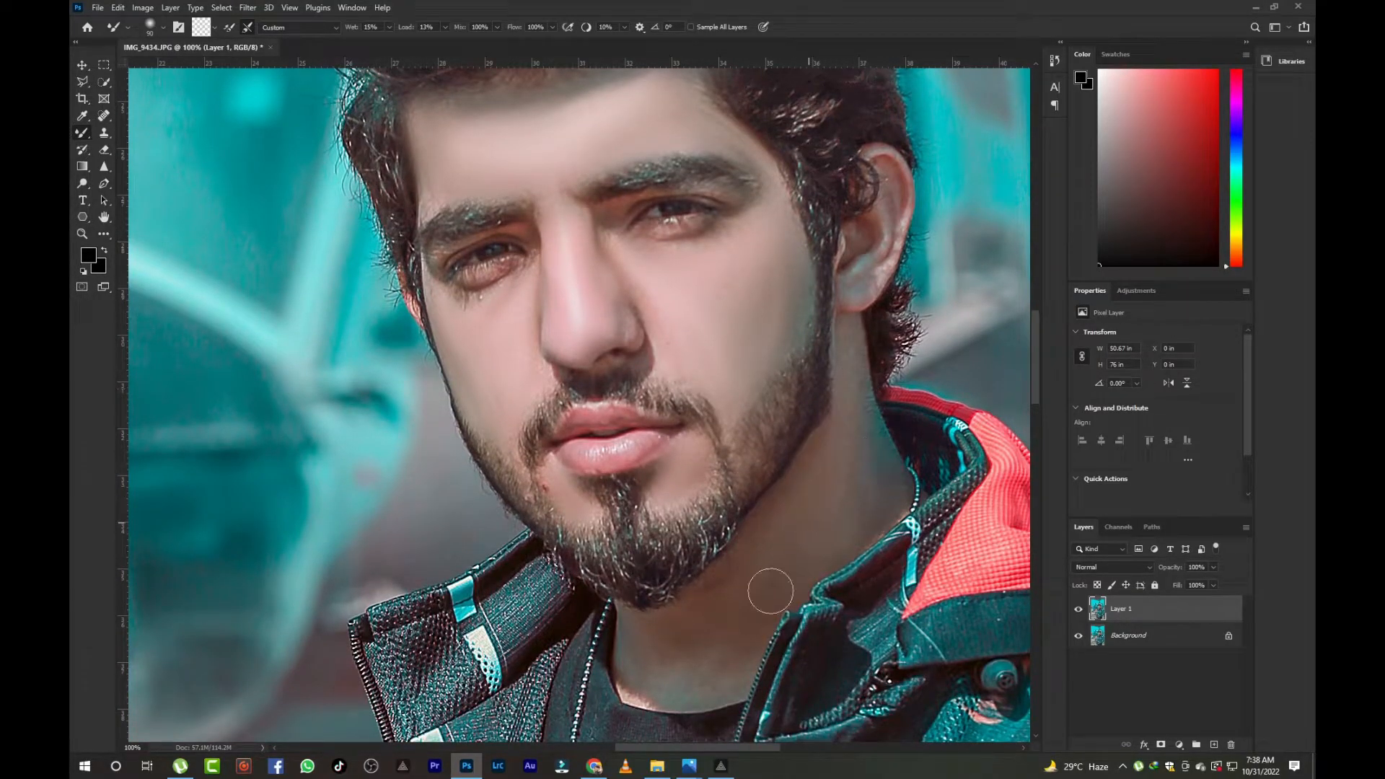
{"action": "key", "text": "bracketright"}
{"action": "key", "text": "bracketleft"}
{"action": "key", "text": "bracketleft"}
{"action": "key", "text": "bracketleft"}
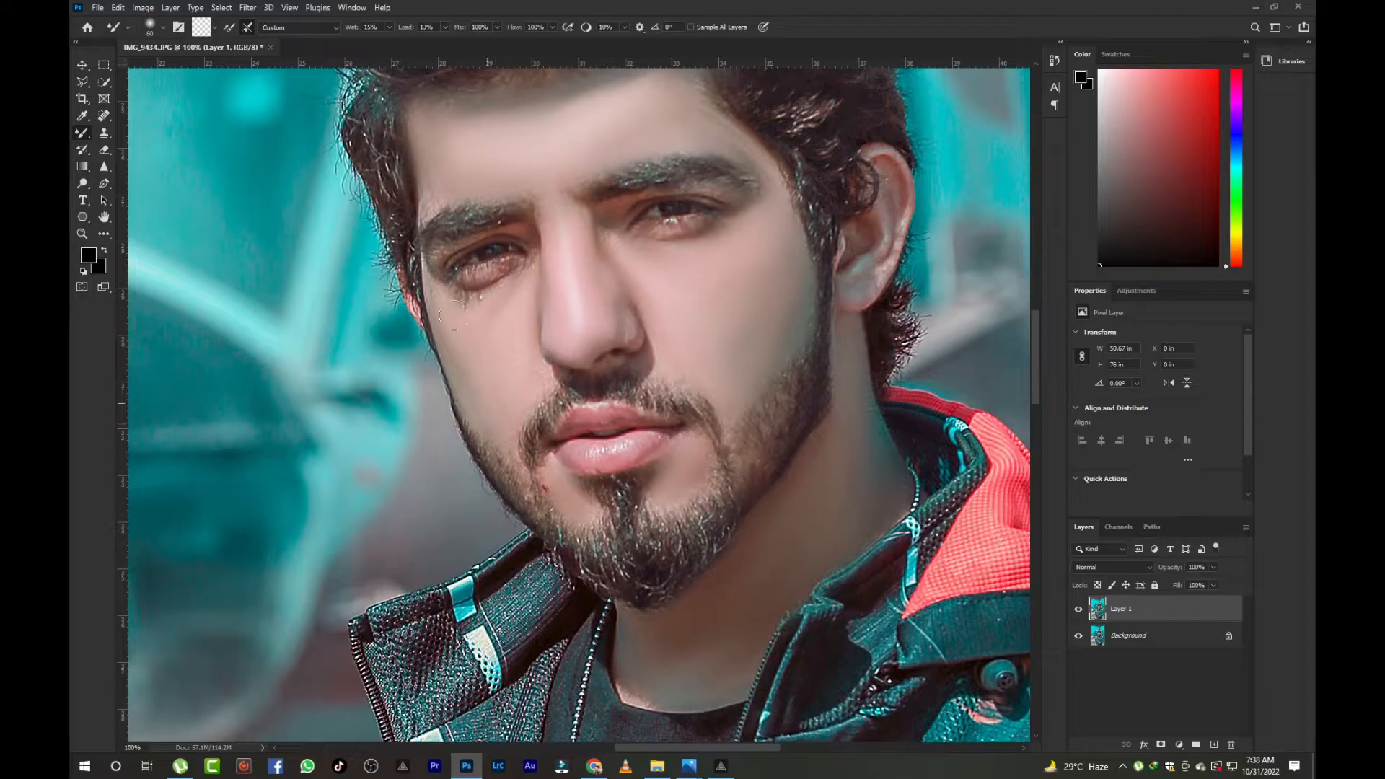
{"action": "key", "text": "ctrl+minus"}
{"action": "key", "text": "ctrl+minus"}
{"action": "key", "text": "ctrl+minus"}
{"action": "key", "text": "ctrl+minus"}
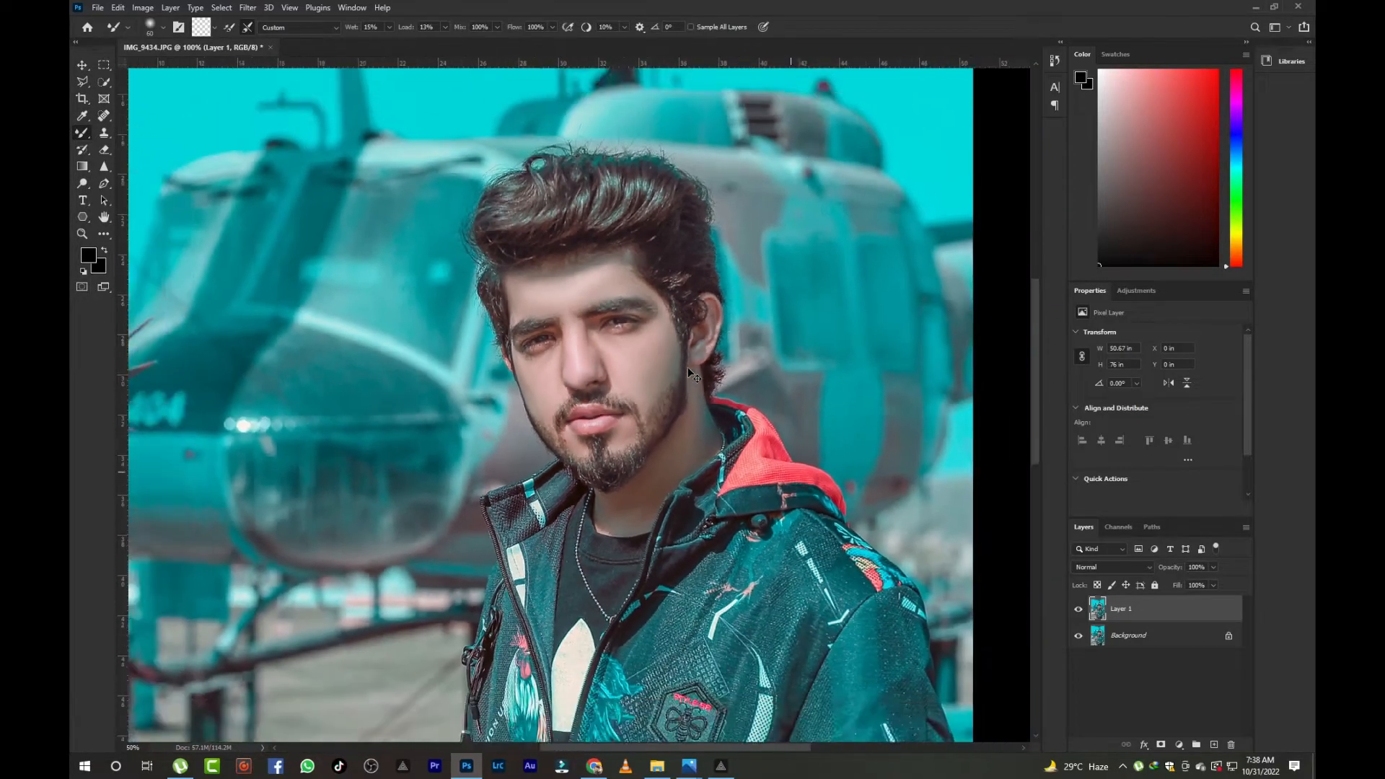
- Merge the retouched layer down and duplicate the merged image to a new layer
{"action": "key", "text": "ctrl+plus"}
{"action": "key", "text": "ctrl+e"}
{"action": "key", "text": "ctrl+j"}
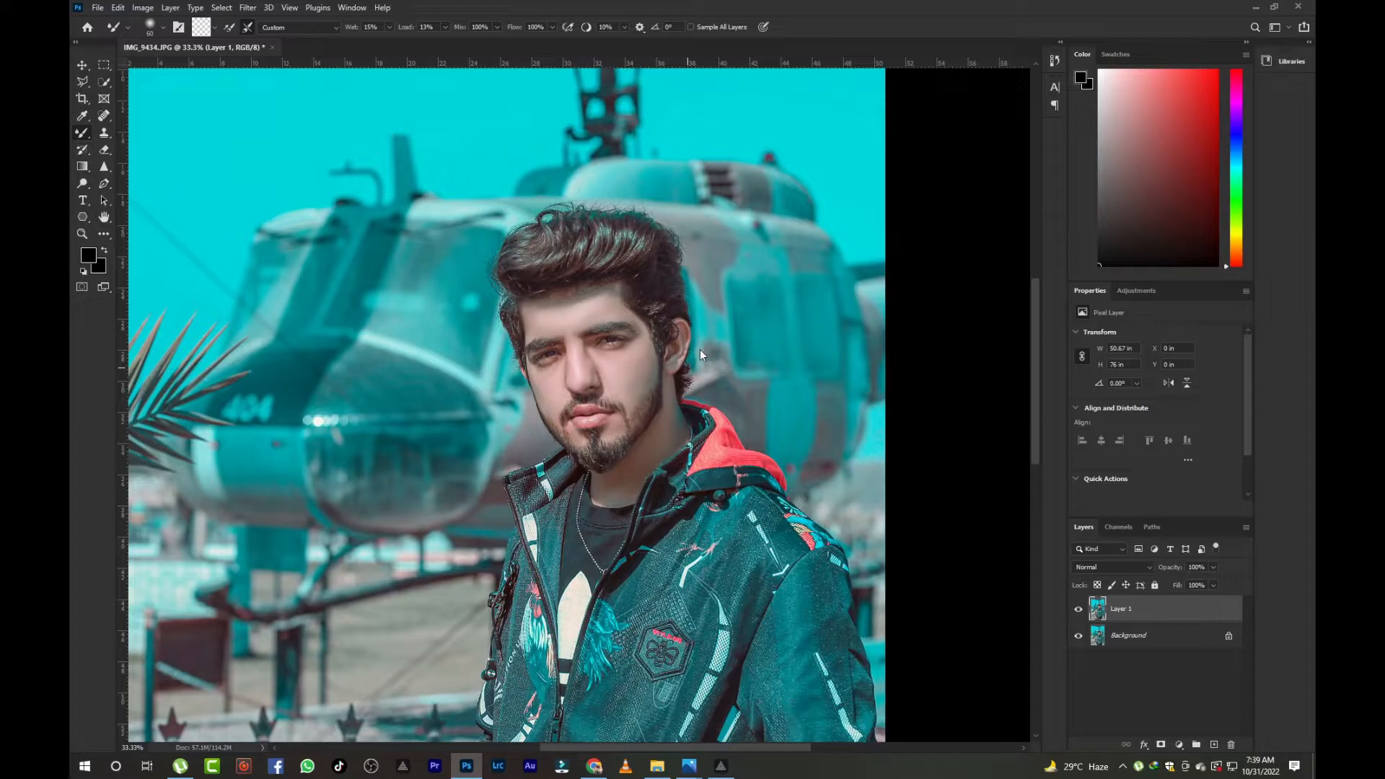
- In Liquify, push and lift the top of the hair with a size 800 Forward Warp brush, then apply
{"action": "key", "text": "ctrl+shift+x"}
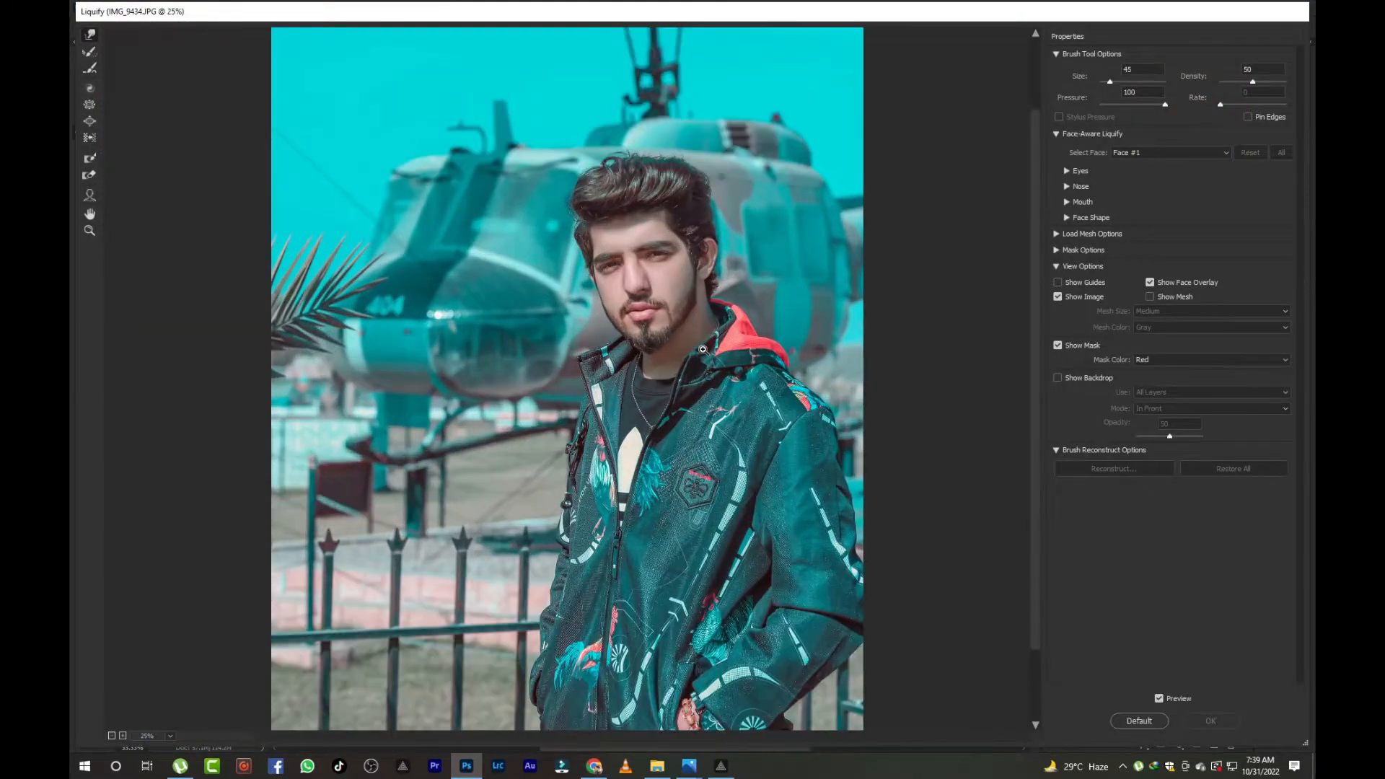
{"action": "key", "text": "ctrl+plus"}
{"action": "mouse_move", "coordinate": [689, 218]}
{"action": "left_mouse_down"}
{"action": "mouse_move", "coordinate": [602, 518]}
{"action": "mouse_move", "coordinate": [583, 516]}
{"action": "left_mouse_up"}
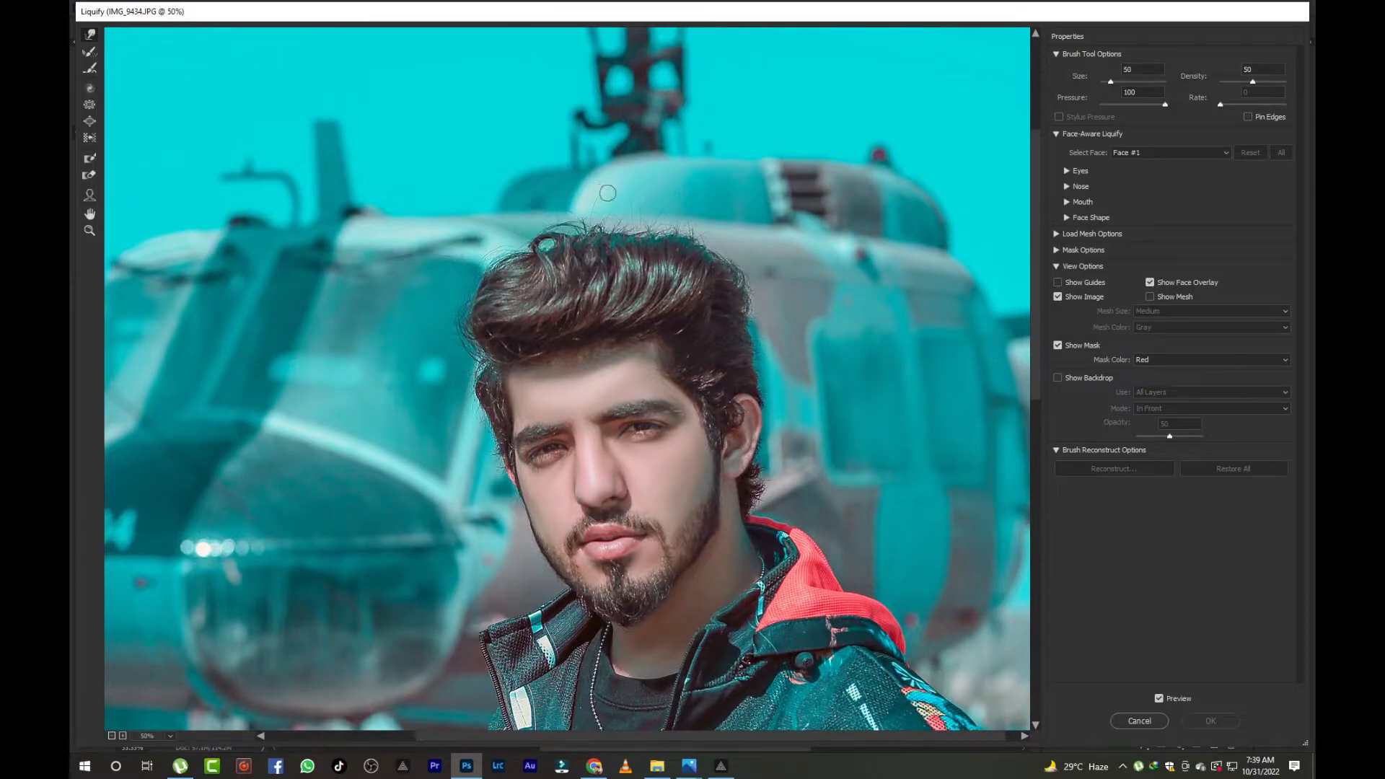
{"action": "key", "text": "bracketright"}
{"action": "key", "text": "bracketright"}
{"action": "key", "text": "bracketright"}
{"action": "key", "text": "bracketright"}
{"action": "key", "text": "bracketright"}
{"action": "key", "text": "bracketright"}
{"action": "key", "text": "bracketright"}
{"action": "key", "text": "bracketright"}
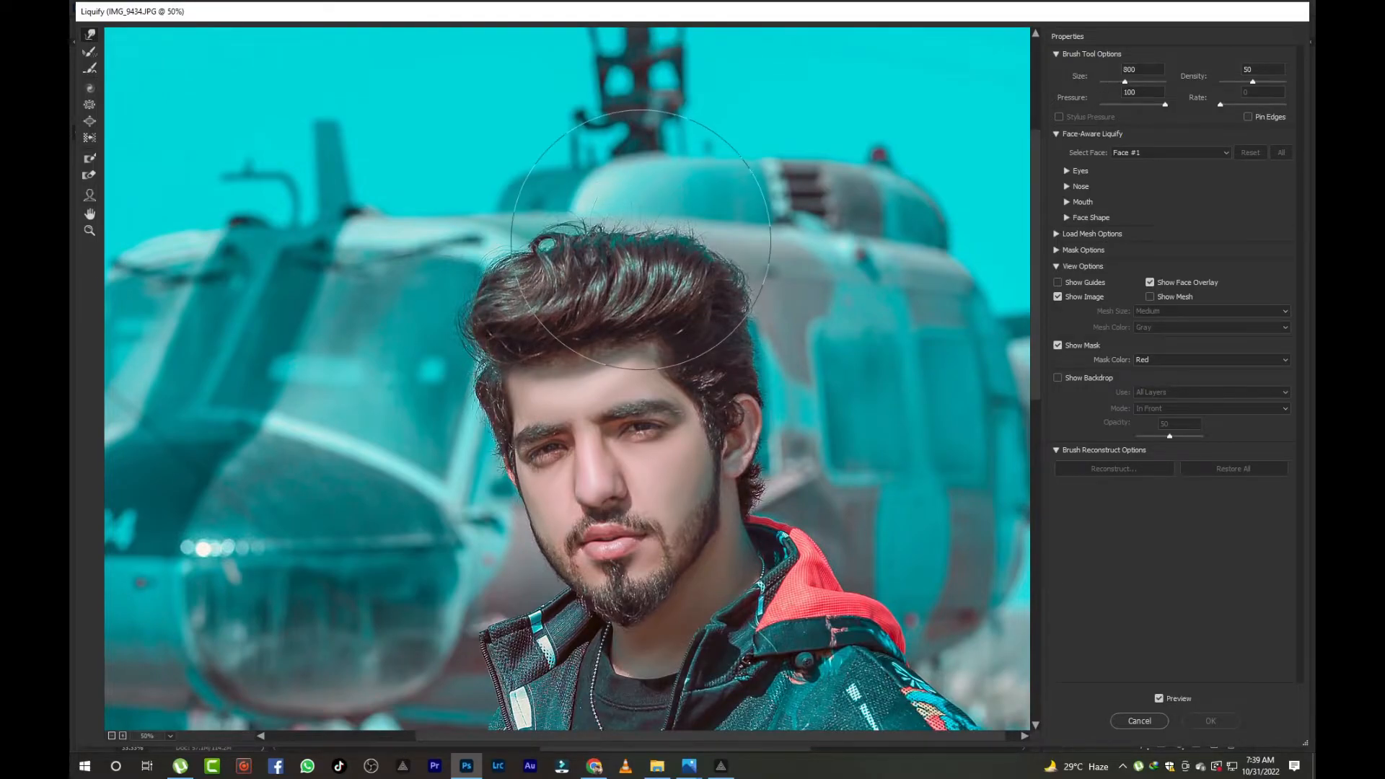
{"action": "mouse_move", "coordinate": [569, 256]}
{"action": "left_mouse_down"}
{"action": "mouse_move", "coordinate": [533, 260]}
{"action": "mouse_move", "coordinate": [523, 237]}
{"action": "mouse_move", "coordinate": [499, 267]}
{"action": "mouse_move", "coordinate": [460, 267]}
{"action": "left_mouse_up"}
{"action": "key", "text": "bracketleft"}
{"action": "mouse_move", "coordinate": [546, 193]}
{"action": "left_mouse_down"}
{"action": "mouse_move", "coordinate": [548, 212]}
{"action": "mouse_move", "coordinate": [551, 195]}
{"action": "left_mouse_up"}
{"action": "key", "text": "bracketright"}
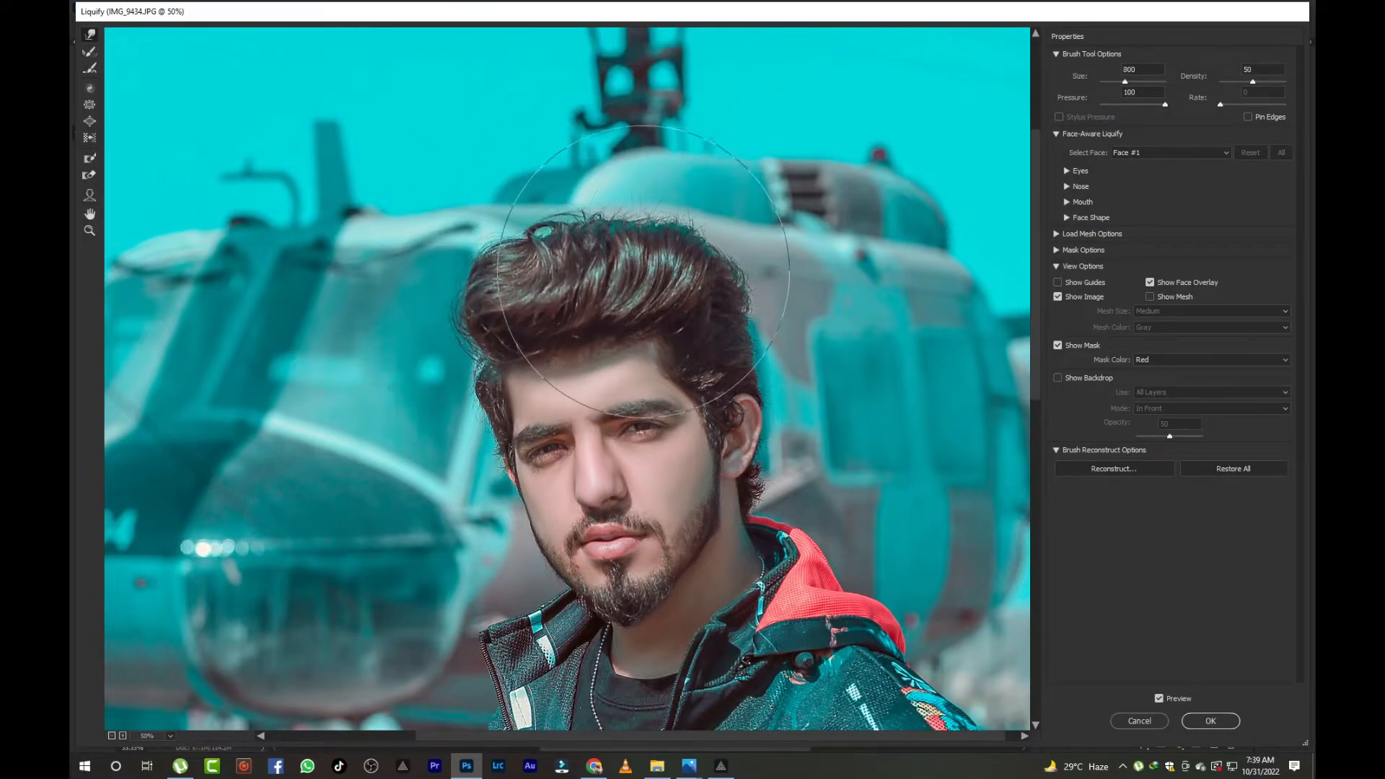
{"action": "key", "text": "bracketright"}
{"action": "left_click_drag", "start_coordinate": [645, 259], "coordinate": [648, 248]}
{"action": "key", "text": "bracketleft"}
{"action": "key", "text": "bracketleft"}
{"action": "key", "text": "bracketleft"}
{"action": "key", "text": "bracketleft"}
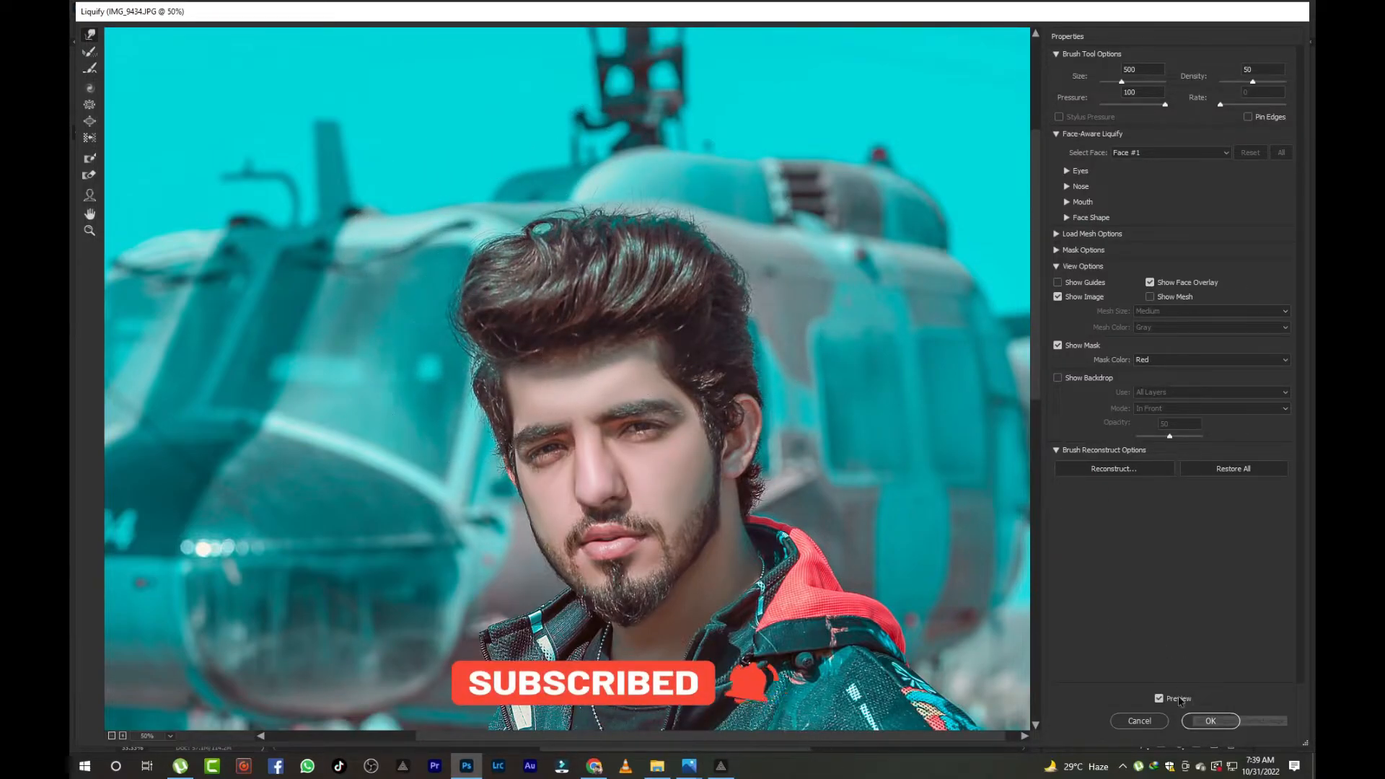
{"action": "left_click", "coordinate": [1197, 720]}
- Toggle the top layer's visibility repeatedly to compare the liquified hair with the original
{"action": "left_click", "coordinate": [1079, 609]}
{"action": "left_click", "coordinate": [1079, 610]}
{"action": "left_click", "coordinate": [1079, 610]}
{"action": "left_click", "coordinate": [1079, 609]}
{"action": "left_click", "coordinate": [1079, 609]}
{"action": "left_click", "coordinate": [1079, 609]}
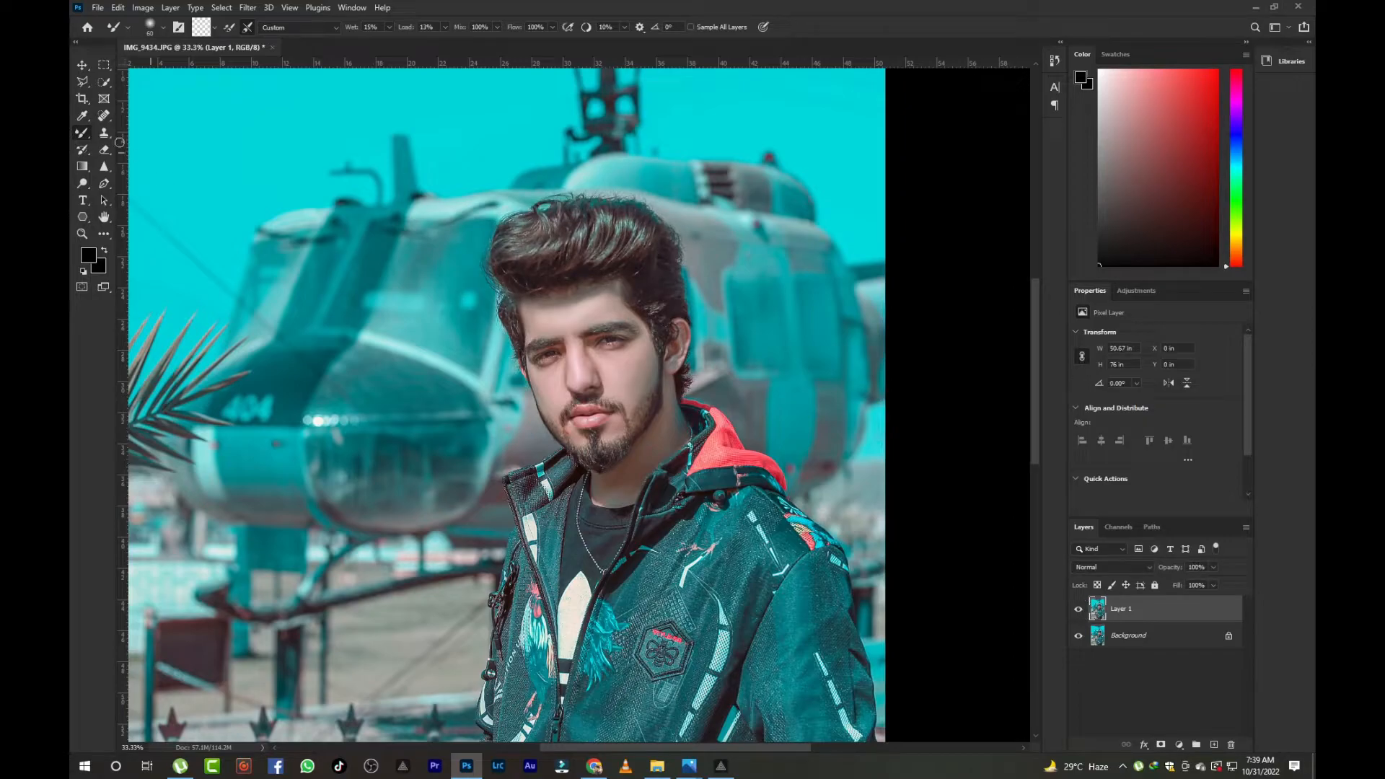
{"action": "left_click", "coordinate": [103, 83]}
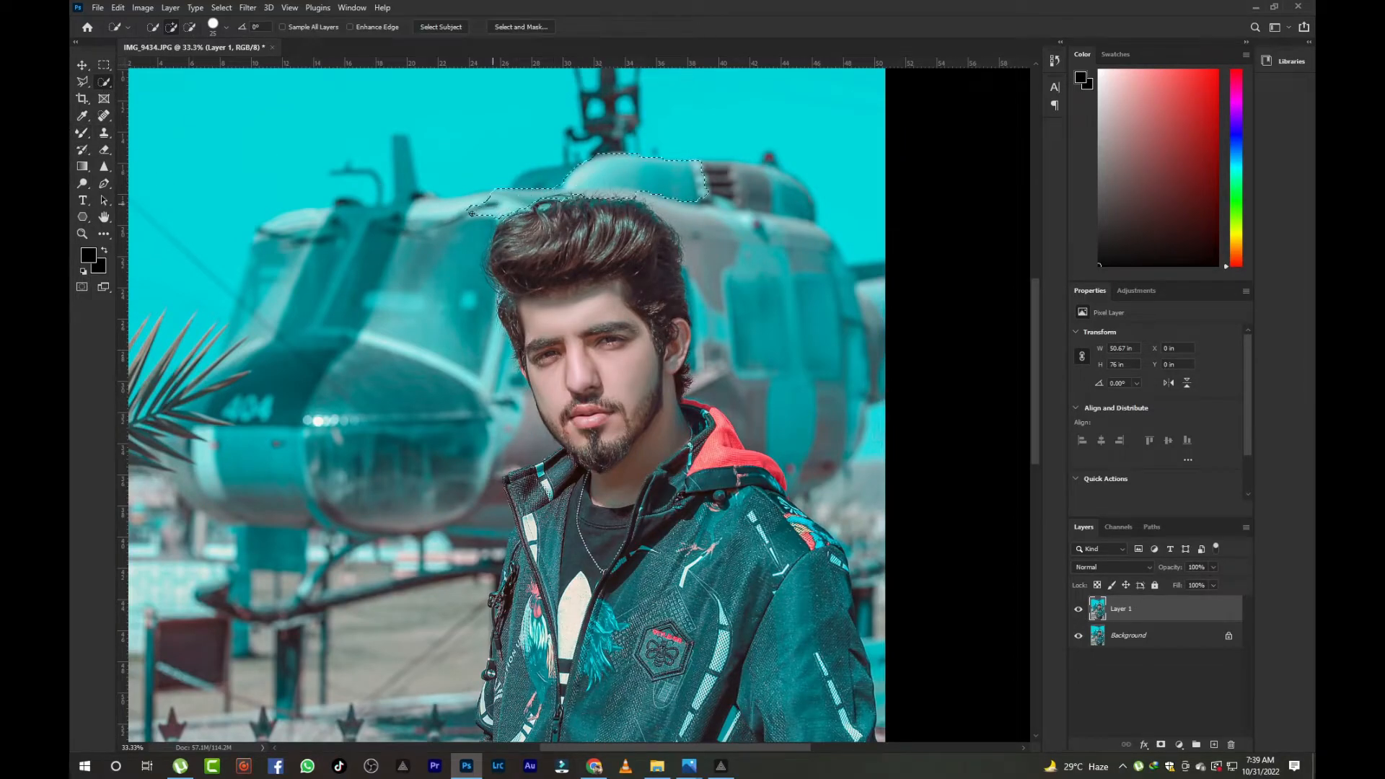
{"action": "left_click_drag", "start_coordinate": [446, 237], "coordinate": [569, 176]}
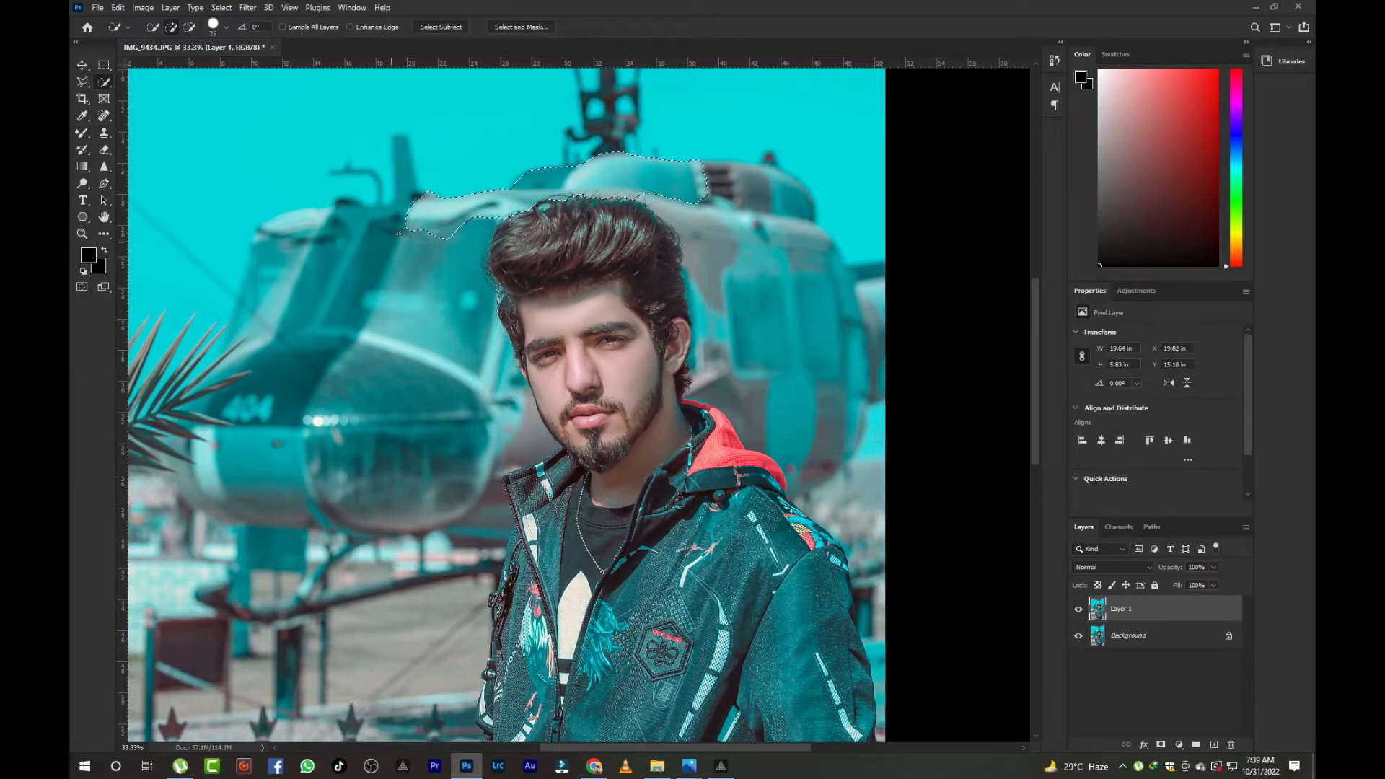
{"action": "left_click", "coordinate": [104, 149]}
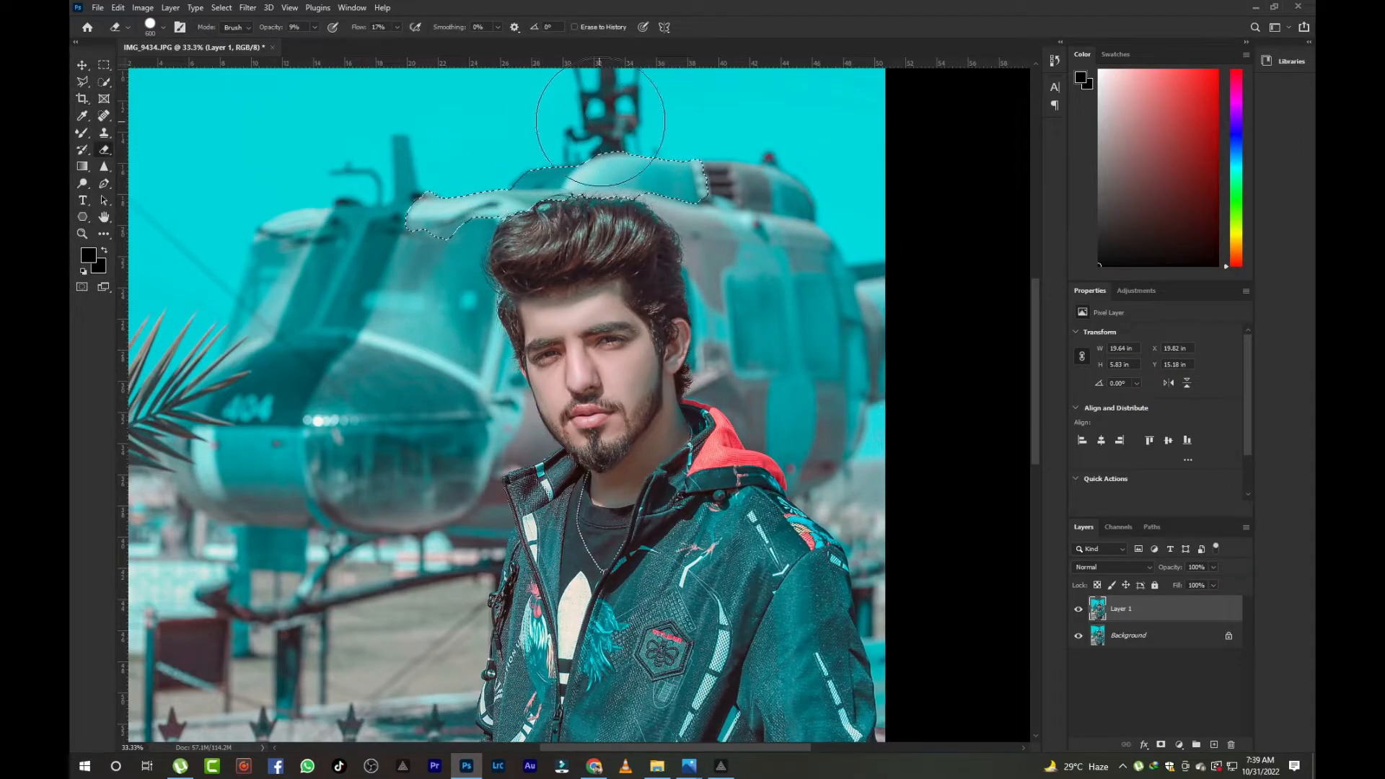
{"action": "right_click", "coordinate": [462, 155]}
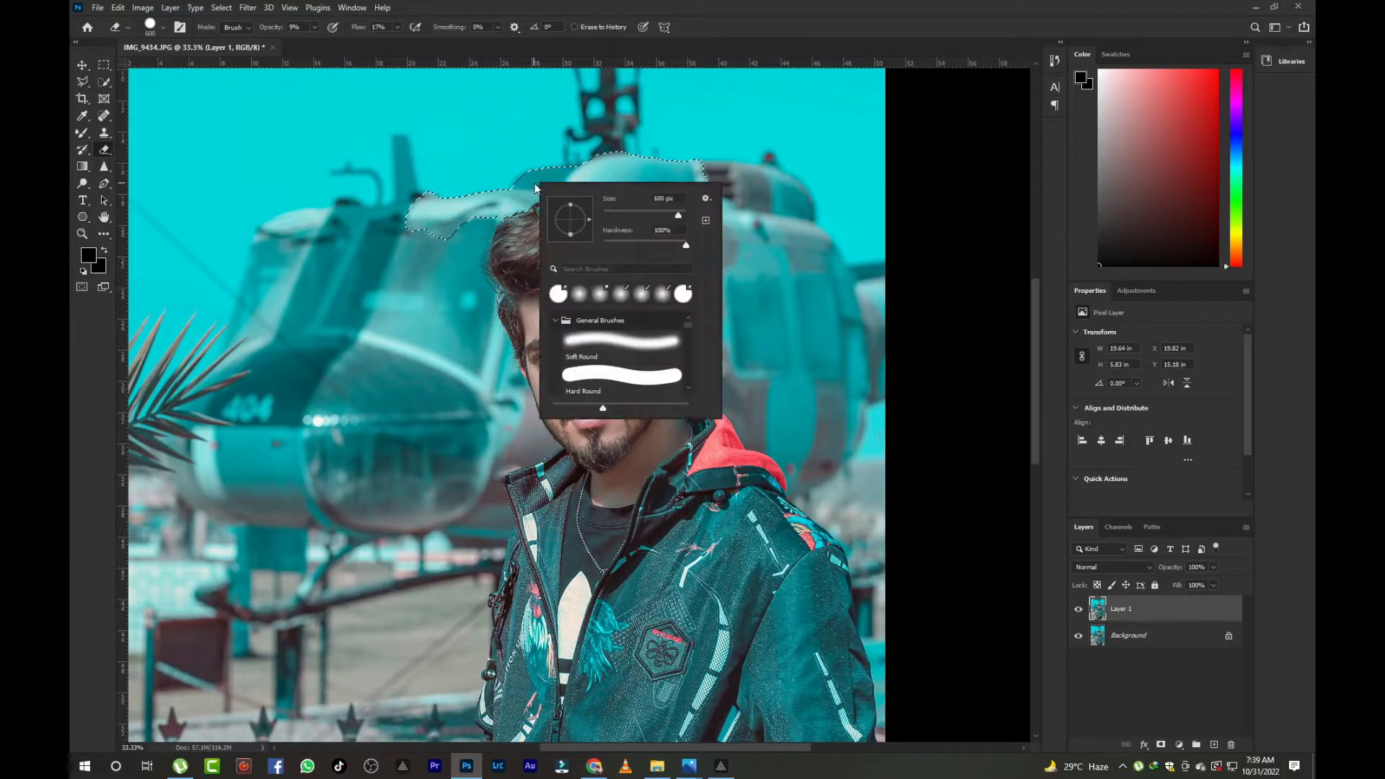
{"action": "key", "text": "Escape"}
{"action": "left_click", "coordinate": [104, 64]}
{"action": "right_click", "coordinate": [473, 190]}
{"action": "left_click", "coordinate": [497, 196]}
- Switch the top layer off and on again to compare before and after
{"action": "left_click", "coordinate": [1083, 613]}
{"action": "left_click", "coordinate": [1083, 613]}
{"action": "left_click", "coordinate": [1083, 613]}
{"action": "left_click", "coordinate": [1082, 613]}
{"action": "left_click", "coordinate": [1081, 614]}
{"action": "left_click", "coordinate": [1081, 613]}
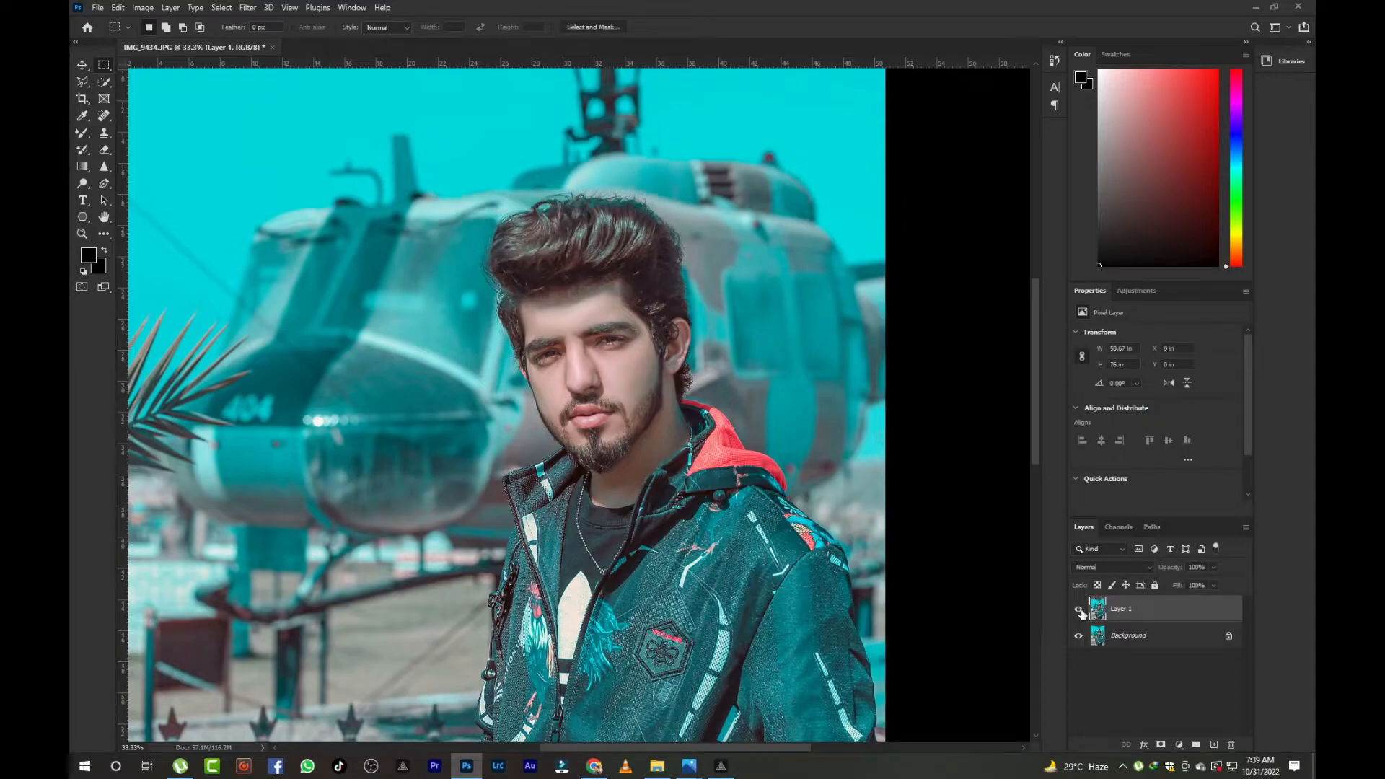
- Clean the warped background above the hair with the Spot Healing Brush and compare via undo and redo
{"action": "left_click", "coordinate": [102, 116]}
{"action": "left_click_drag", "start_coordinate": [627, 166], "coordinate": [474, 214]}
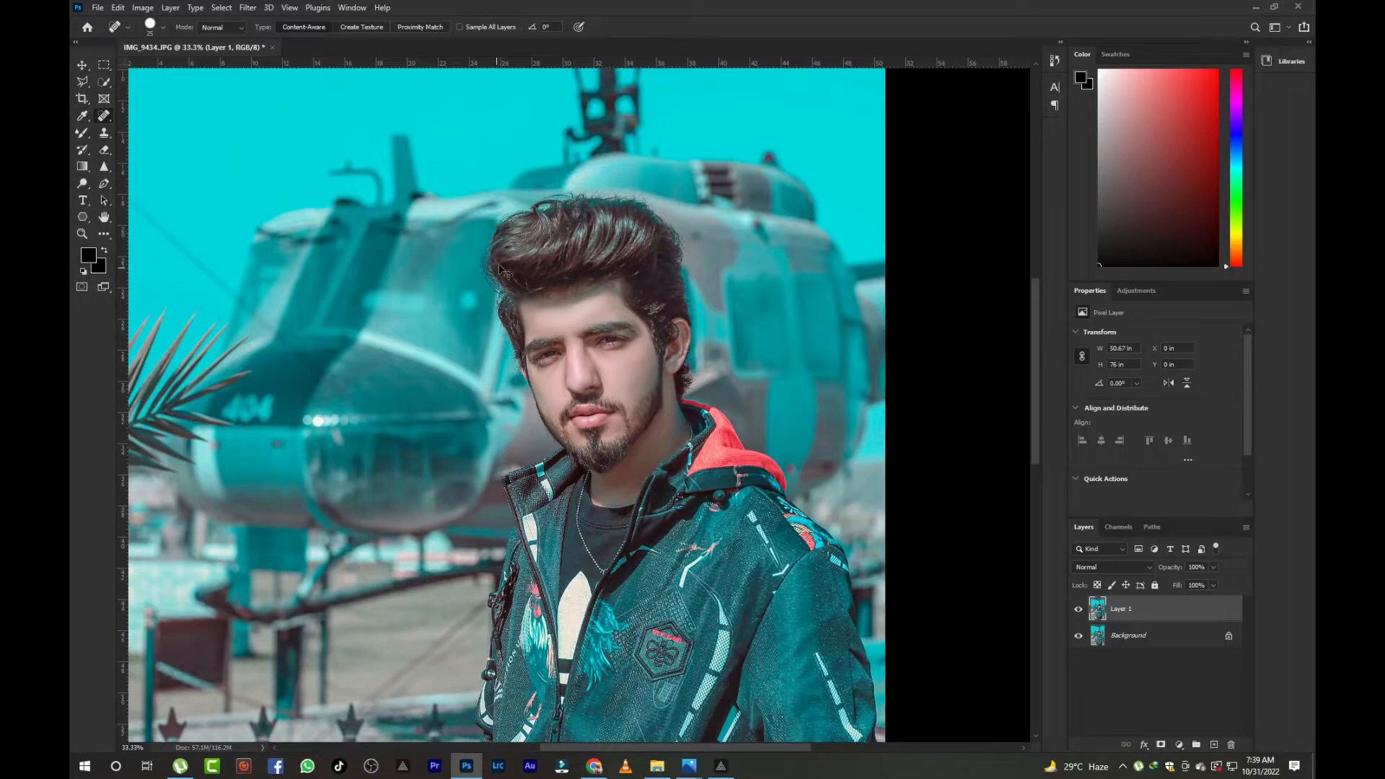
{"action": "key", "text": "ctrl+minus"}
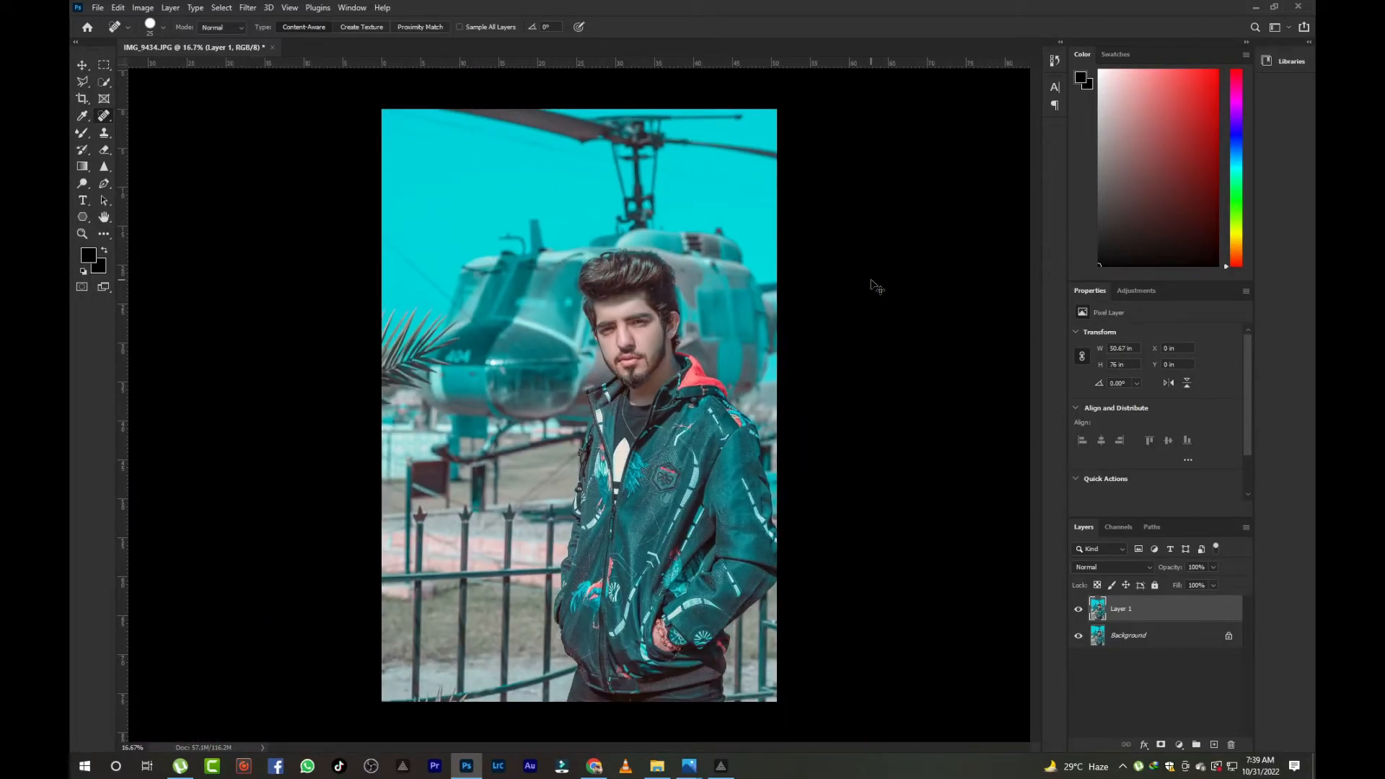
{"action": "key", "text": "ctrl+plus"}
{"action": "key", "text": "ctrl+minus"}
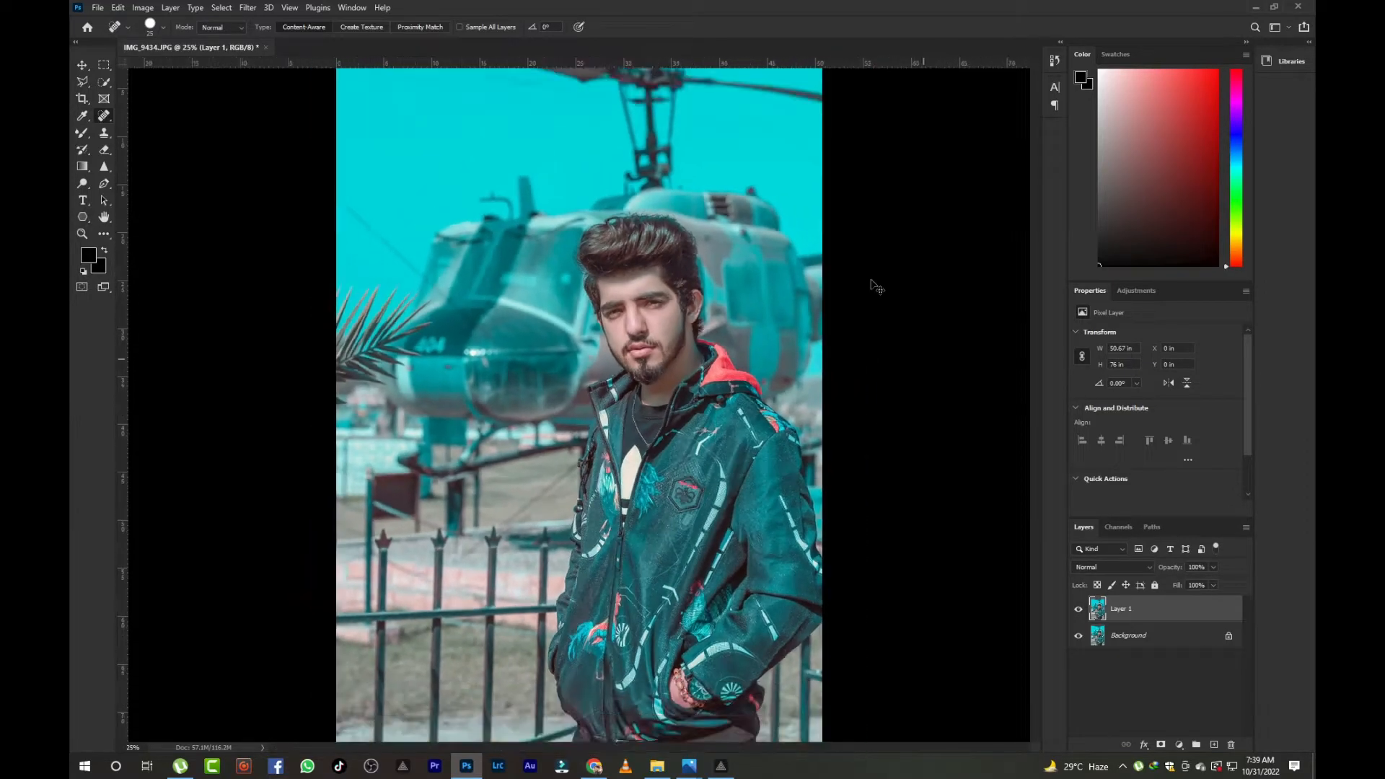
{"action": "key", "text": "ctrl+z"}
{"action": "key", "text": "ctrl+shift+z"}
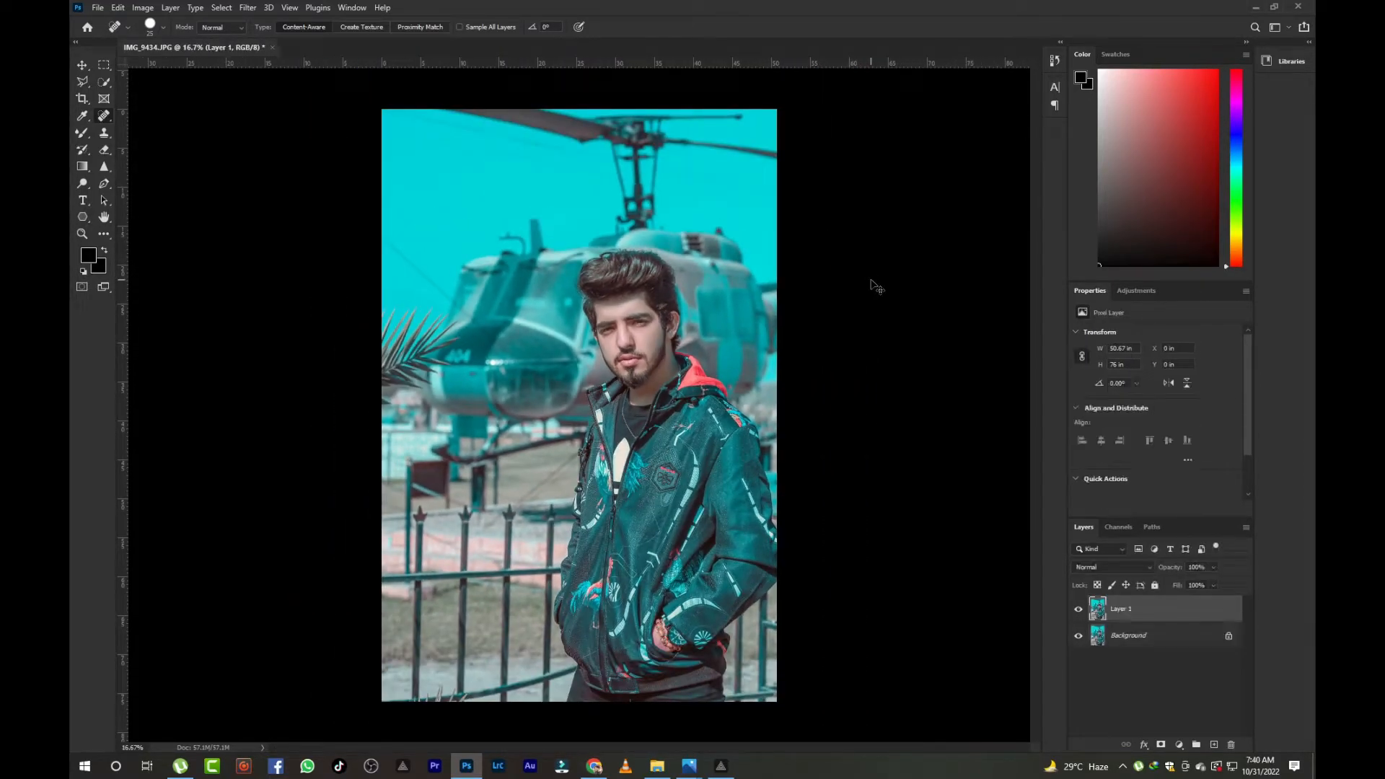
- Apply Shadows/Highlights with shadow Tone 15% and highlight Amount 7%, nudging the Midtone slider
{"action": "left_click", "coordinate": [145, 8]}
{"action": "mouse_move", "coordinate": [180, 41]}
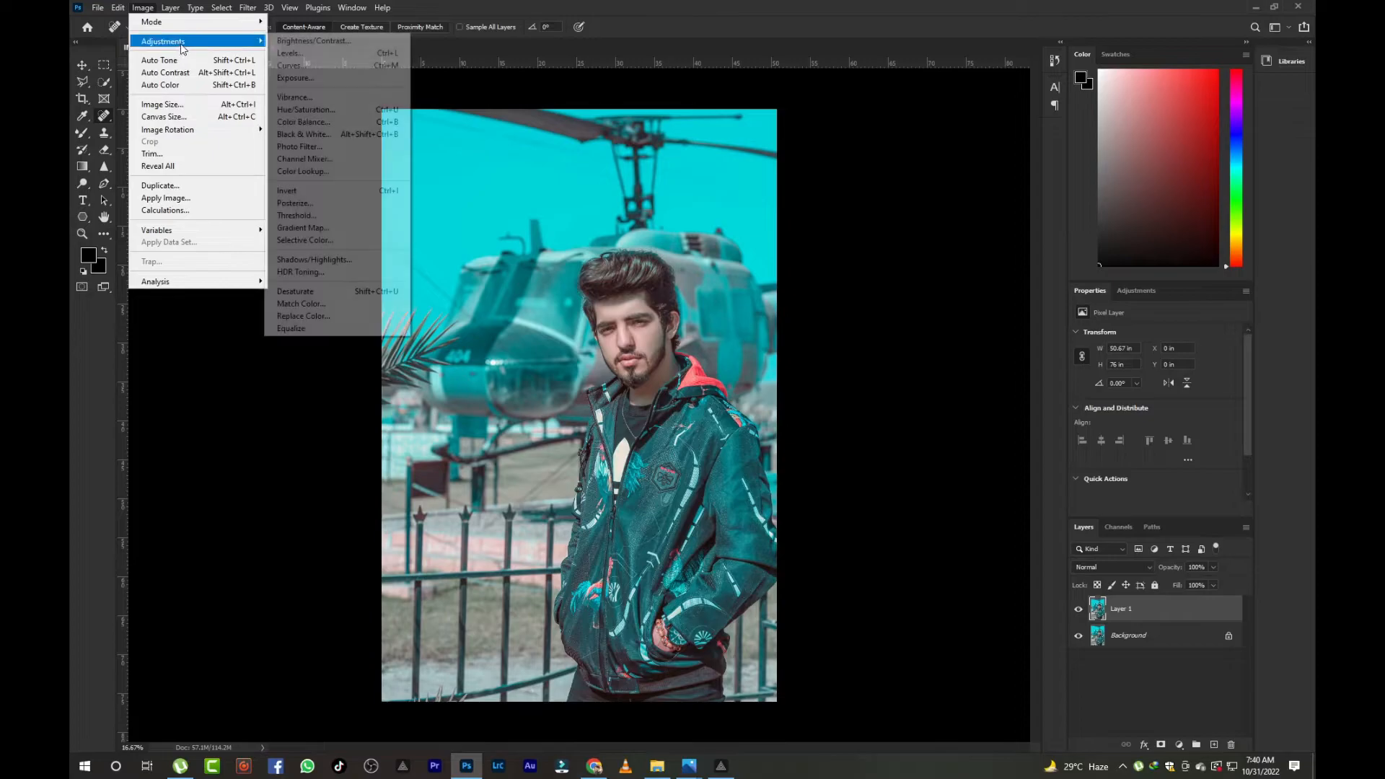
{"action": "left_click", "coordinate": [326, 261]}
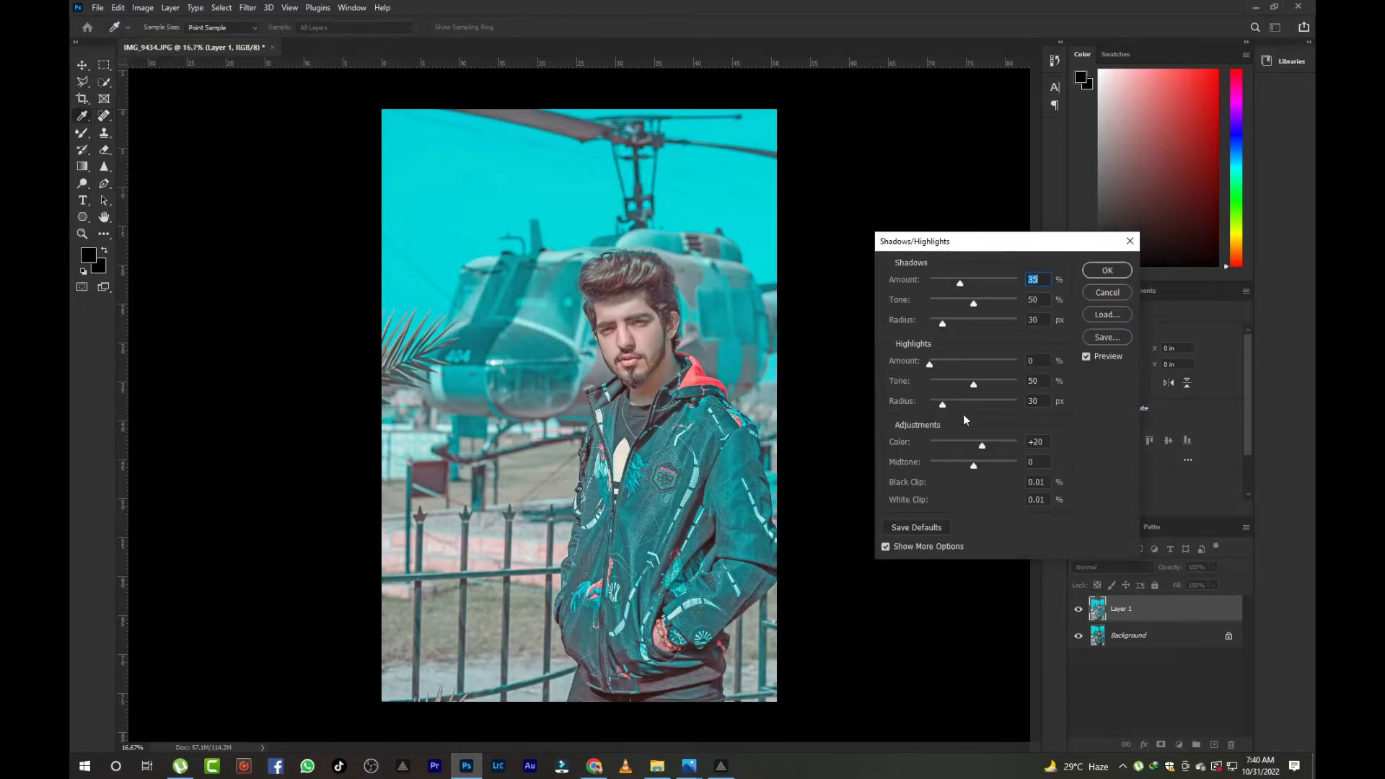
{"action": "left_click_drag", "start_coordinate": [946, 306], "coordinate": [940, 304]}
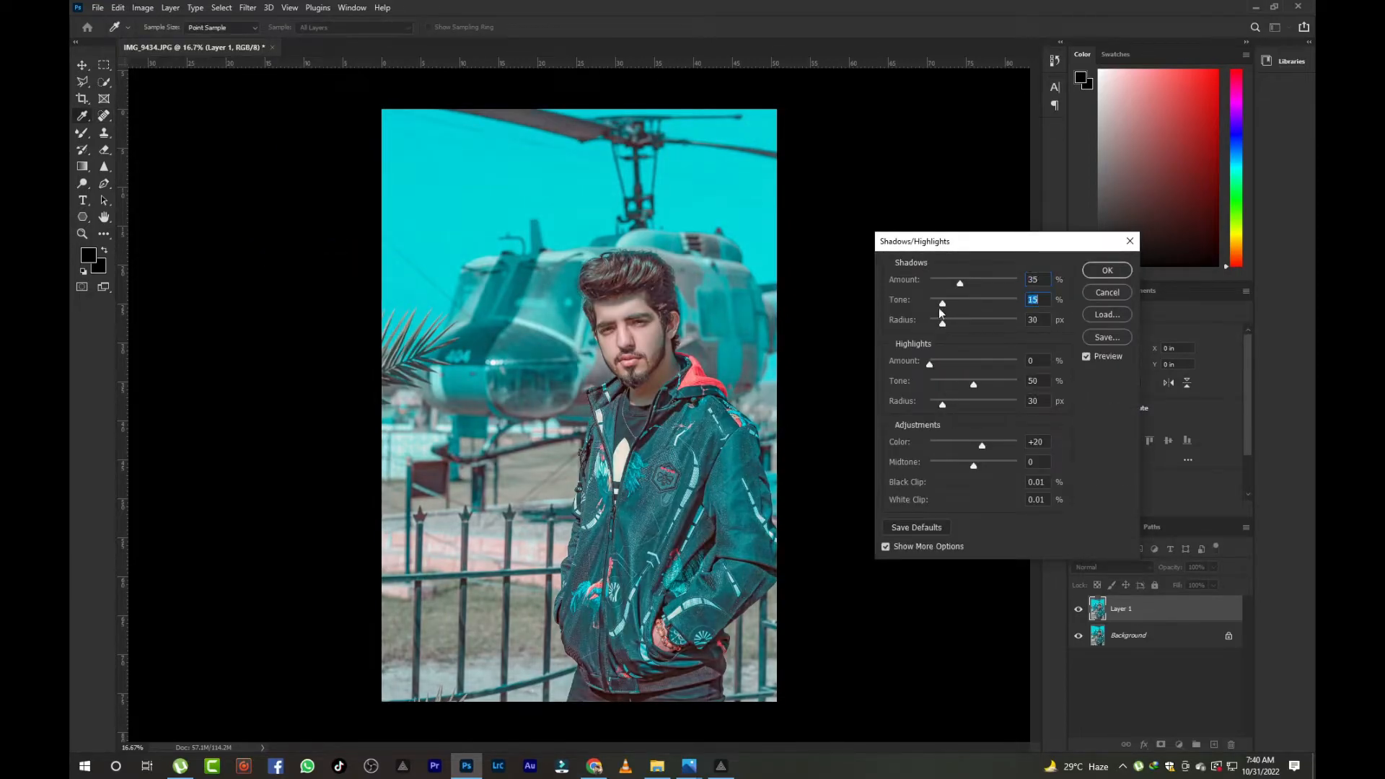
{"action": "left_click_drag", "start_coordinate": [932, 365], "coordinate": [937, 372]}
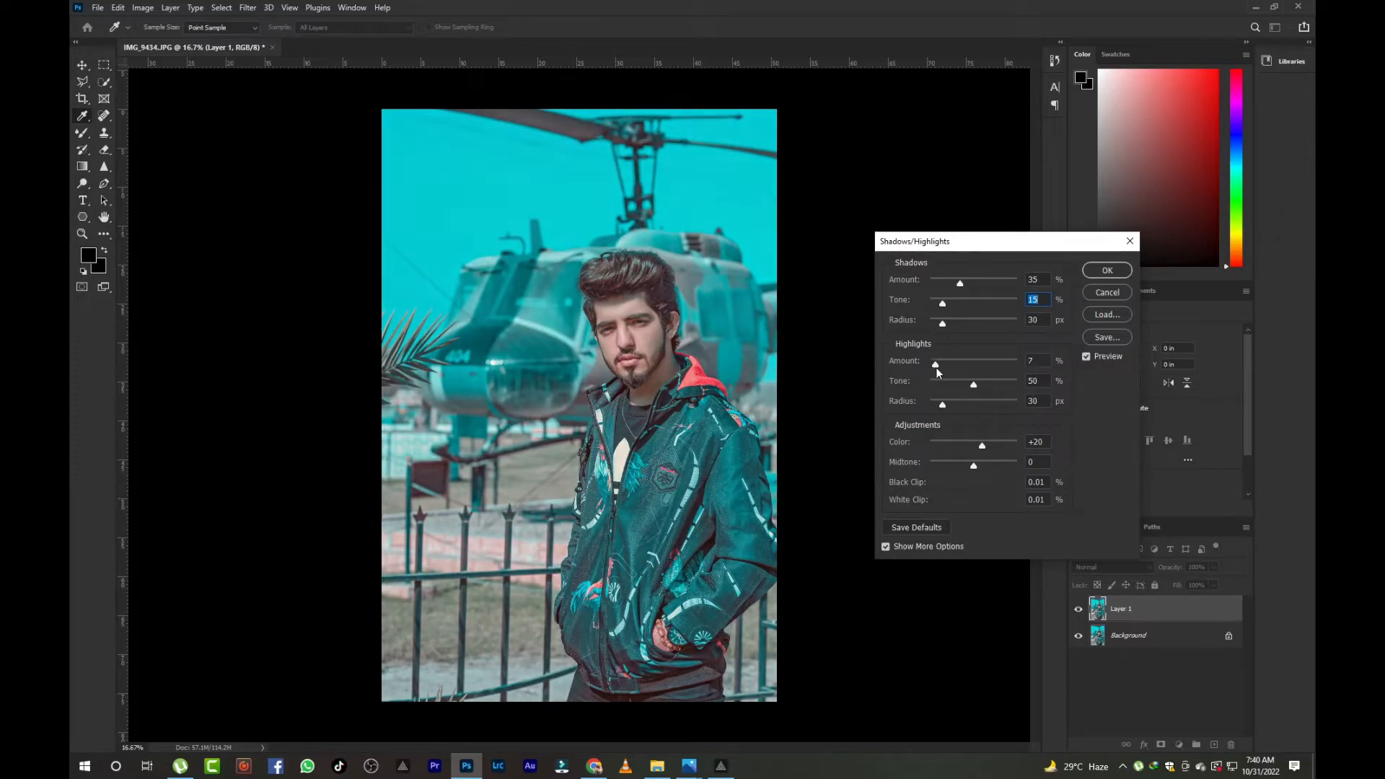
{"action": "left_click_drag", "start_coordinate": [972, 467], "coordinate": [972, 463]}
{"action": "key", "text": "Return"}
- Open the Camera Raw Filter and in the Color Mixer darken Aquas luminance to -34 and Blues to -27
{"action": "key", "text": "j"}
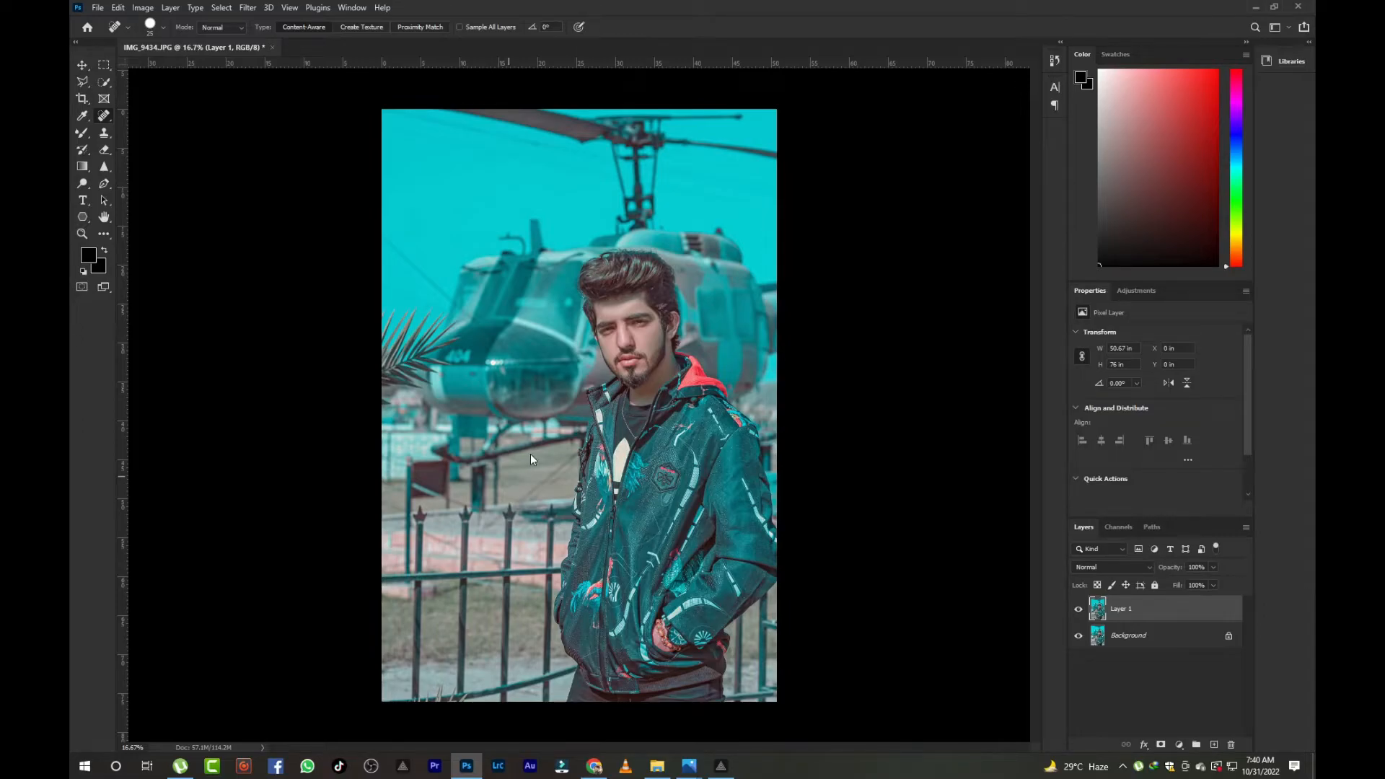
{"action": "key", "text": "ctrl+shift+a"}
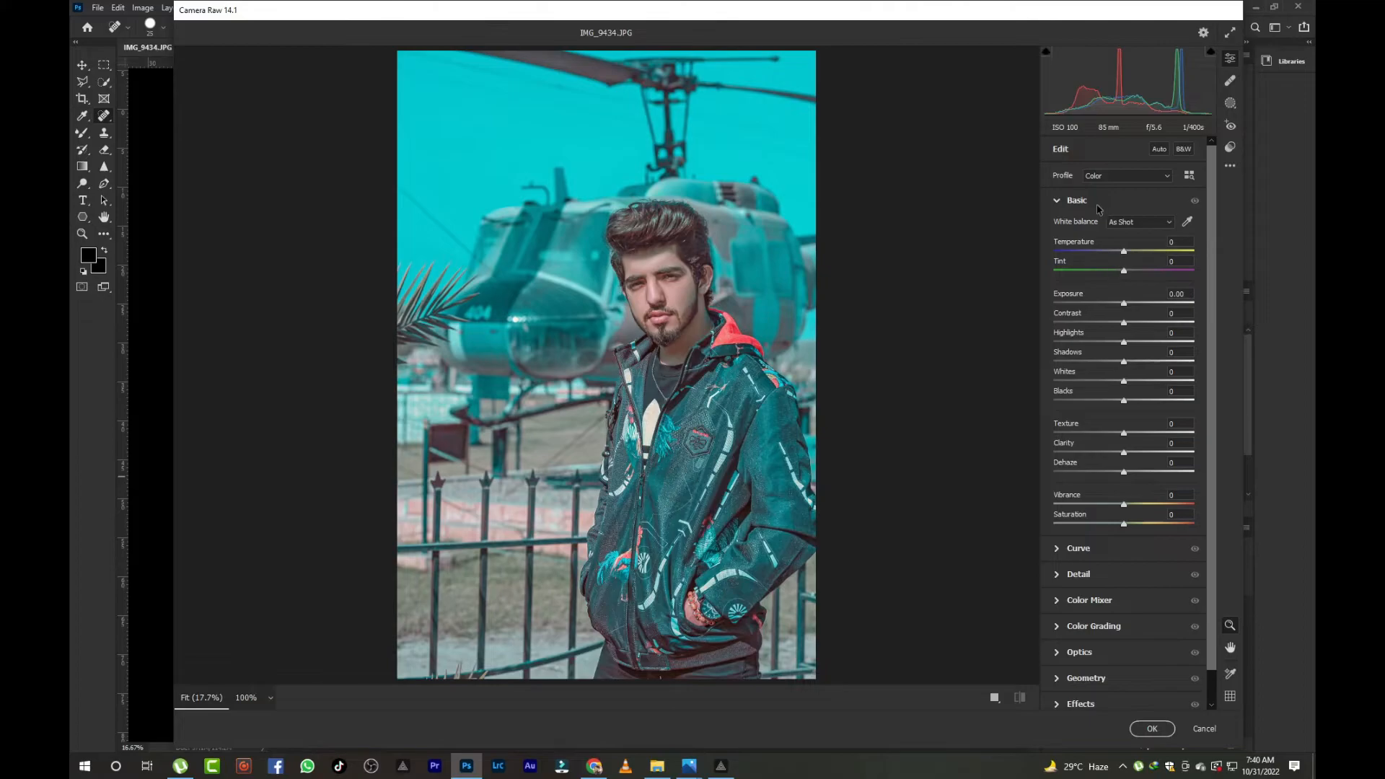
{"action": "left_click", "coordinate": [1090, 600]}
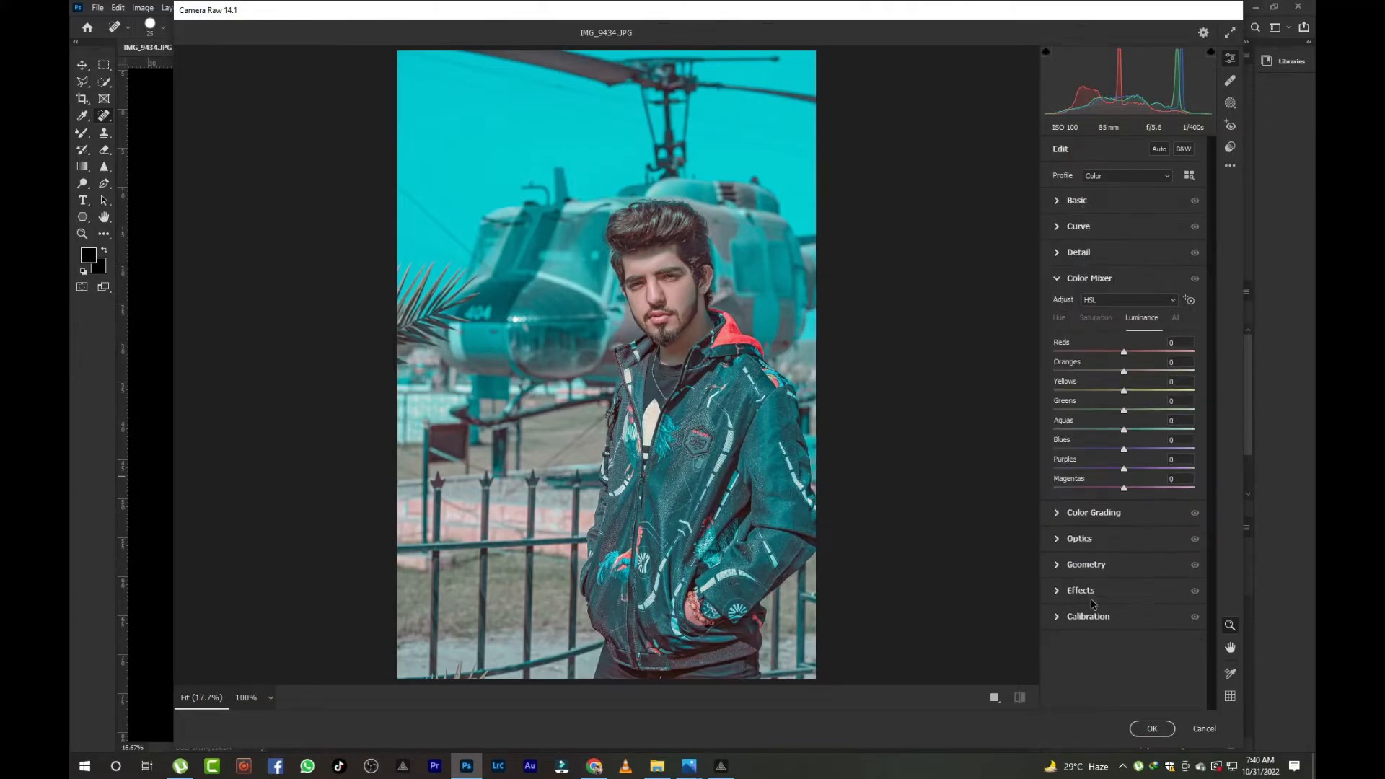
{"action": "left_click", "coordinate": [1095, 317]}
{"action": "left_click_drag", "start_coordinate": [1123, 449], "coordinate": [1099, 431]}
{"action": "left_click", "coordinate": [1139, 318]}
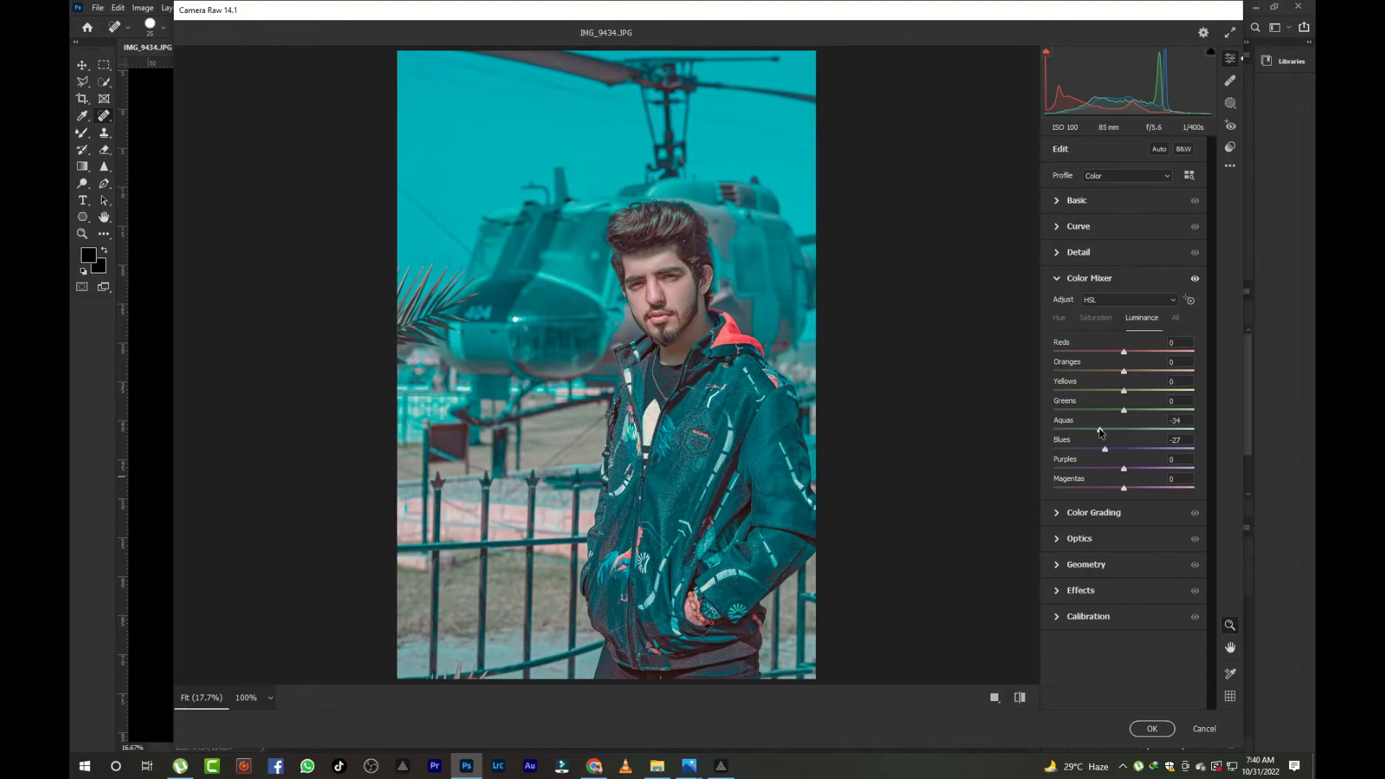
- Shift the Blues hue to -14 and darken the Oranges luminance to -26
{"action": "left_click", "coordinate": [1058, 319]}
{"action": "mouse_move", "coordinate": [1125, 451]}
{"action": "left_mouse_down"}
{"action": "mouse_move", "coordinate": [1078, 453]}
{"action": "mouse_move", "coordinate": [1107, 458]}
{"action": "left_mouse_up"}
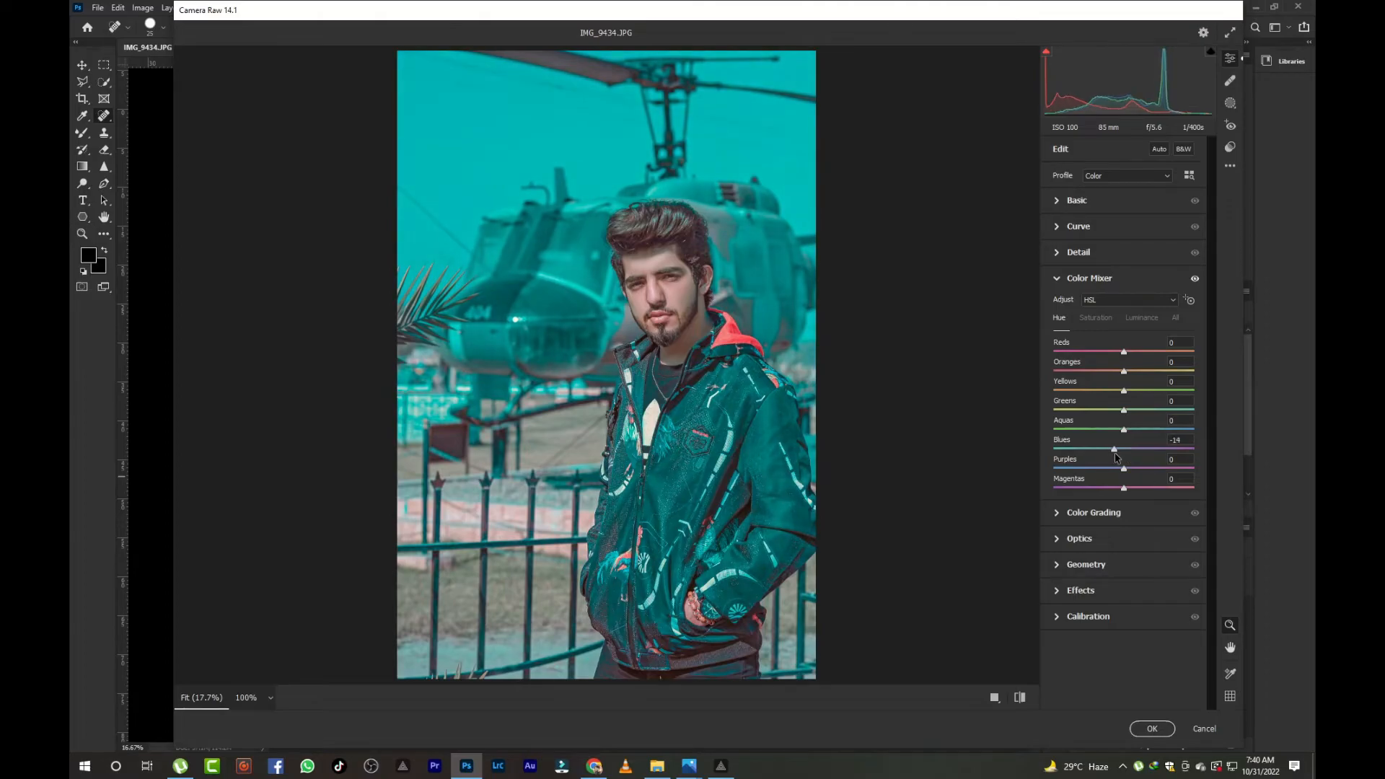
{"action": "left_click", "coordinate": [1095, 318]}
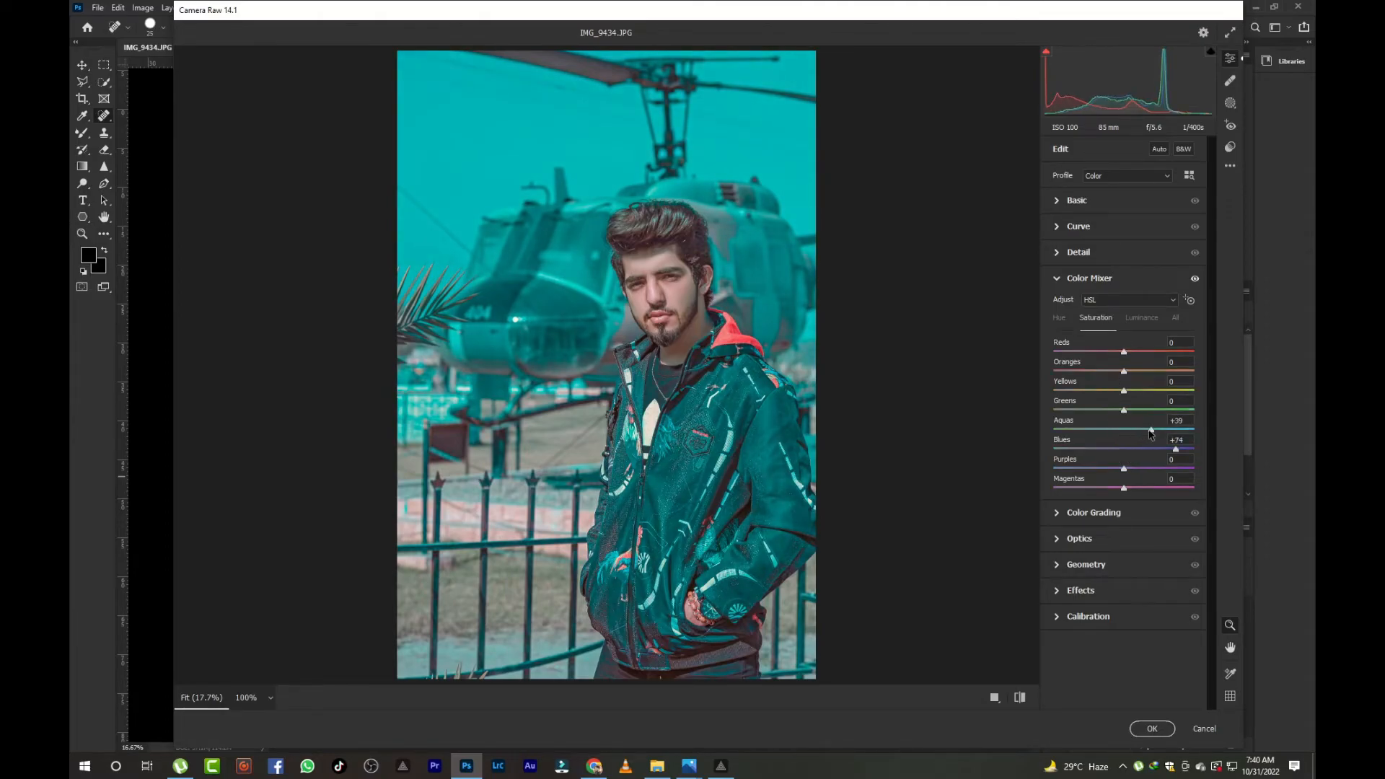
{"action": "left_click_drag", "start_coordinate": [1123, 412], "coordinate": [1104, 375]}
{"action": "left_click", "coordinate": [1134, 318]}
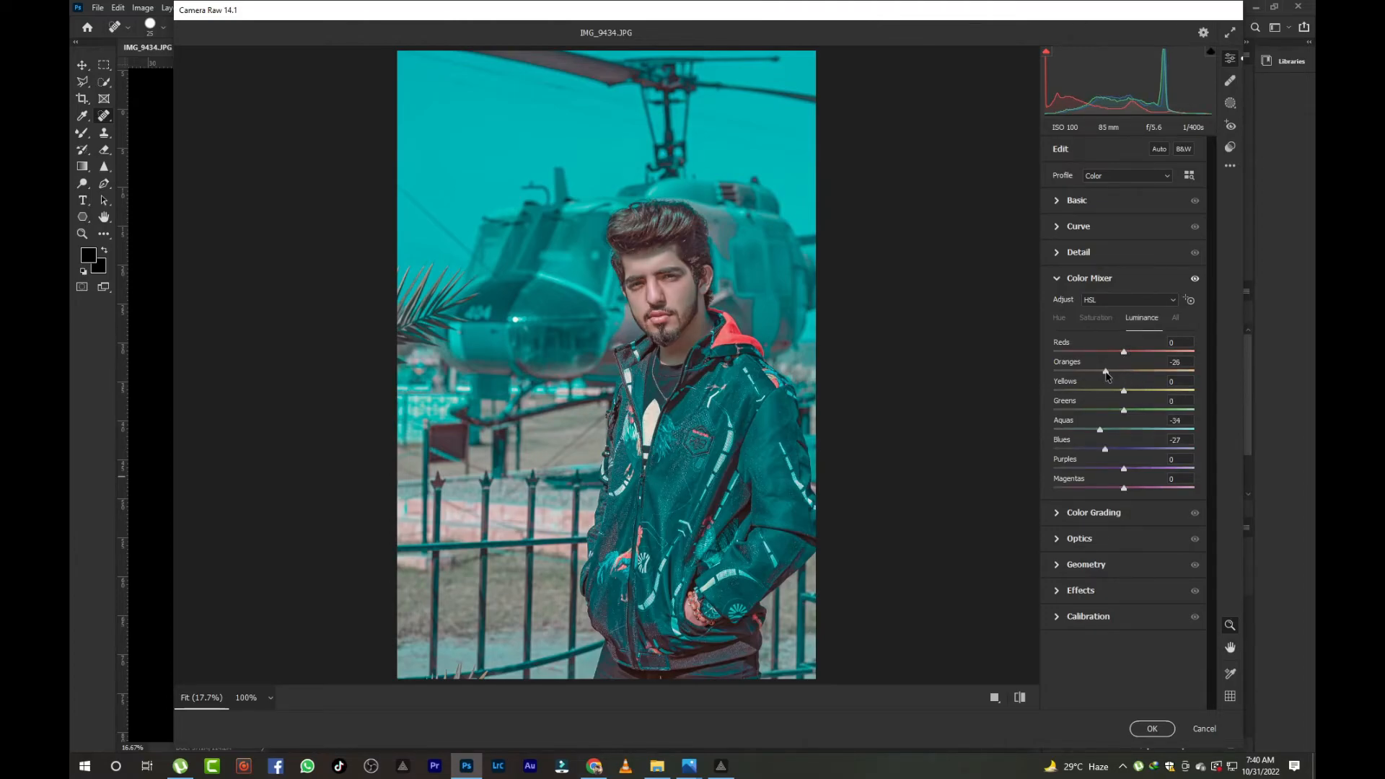
- Add a -22 vignette and set the Calibration Blue Primary hue to -19
{"action": "left_click", "coordinate": [1081, 591]}
{"action": "left_click_drag", "start_coordinate": [1122, 439], "coordinate": [1108, 439]}
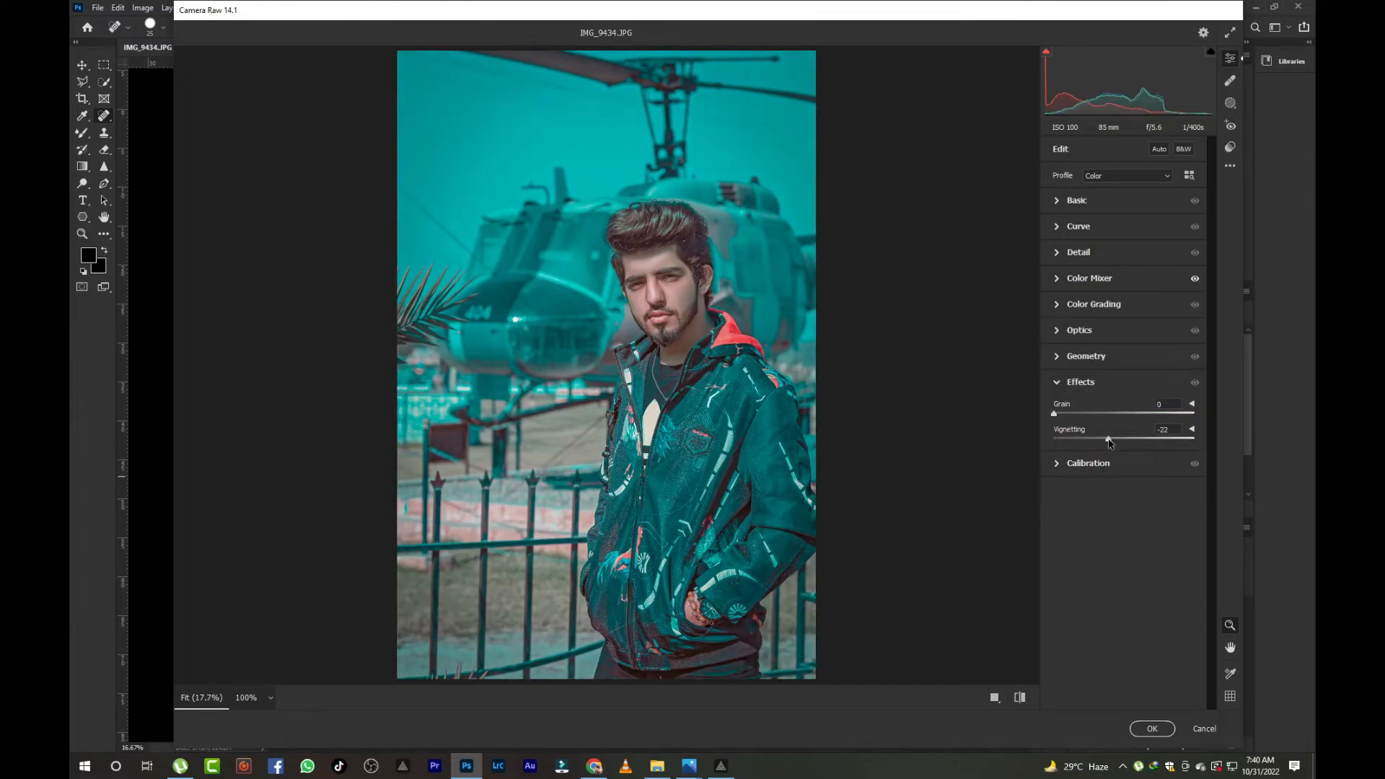
{"action": "left_click", "coordinate": [1109, 468]}
{"action": "left_click_drag", "start_coordinate": [1130, 652], "coordinate": [1111, 633]}
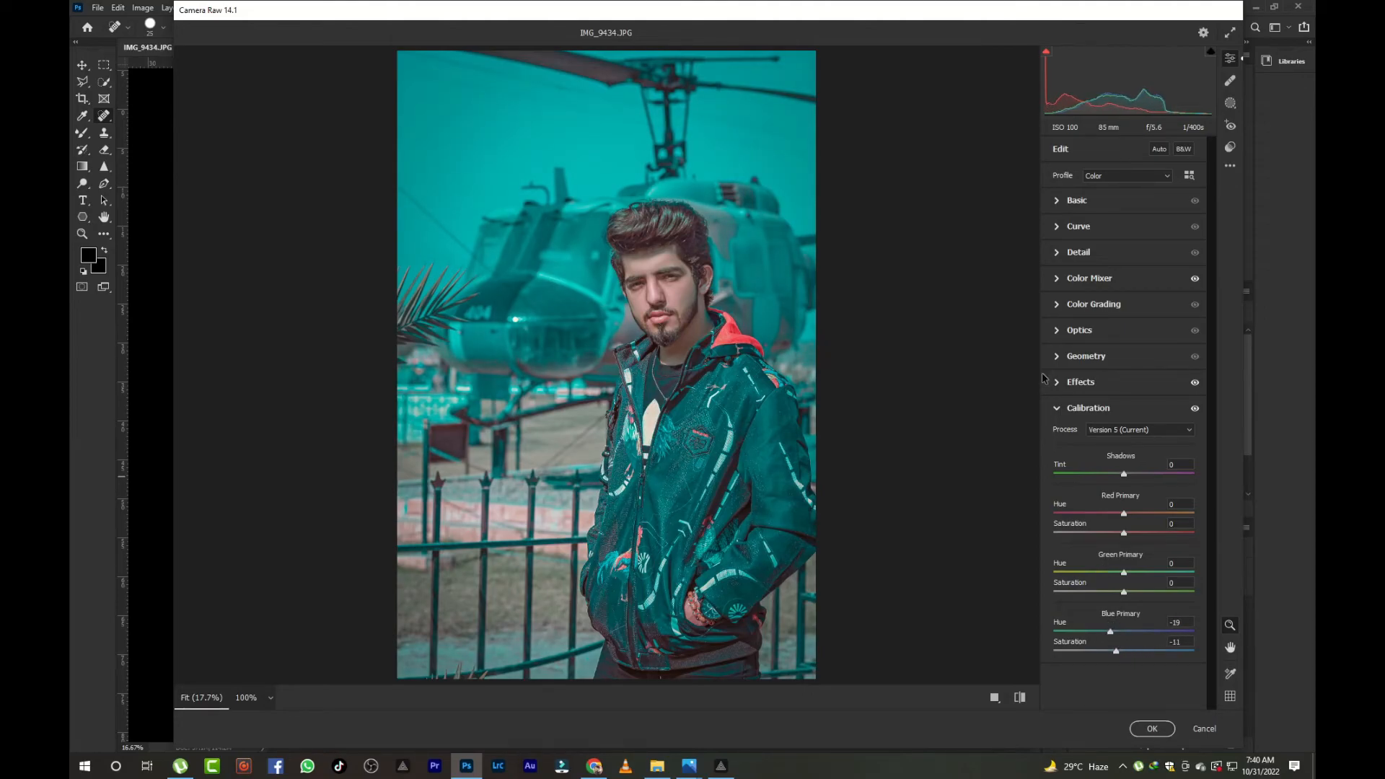
- Lower Shadows to -4, raise Clarity slightly, and apply the Camera Raw filter
{"action": "left_click", "coordinate": [1089, 205]}
{"action": "mouse_move", "coordinate": [1124, 359]}
{"action": "left_mouse_down"}
{"action": "mouse_move", "coordinate": [1150, 362]}
{"action": "mouse_move", "coordinate": [1120, 366]}
{"action": "left_mouse_up"}
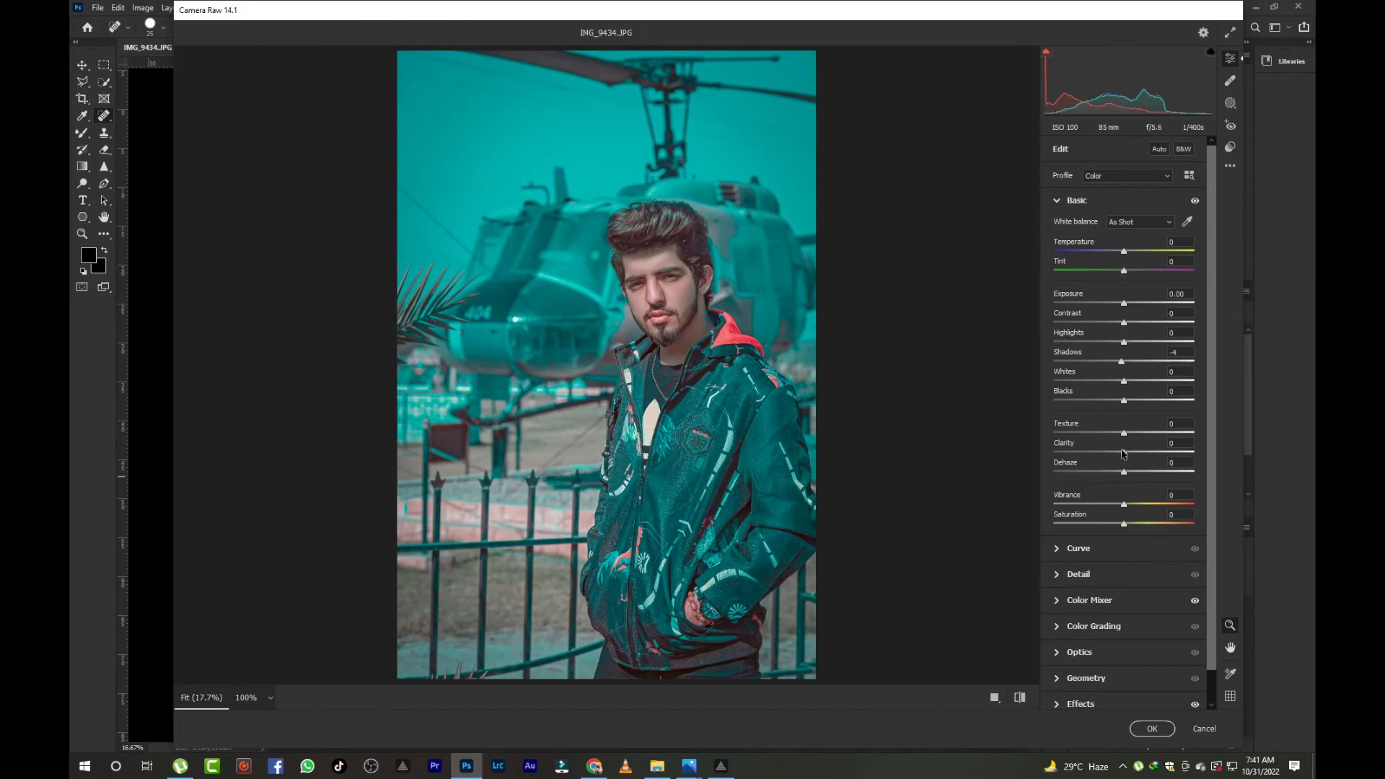
{"action": "mouse_move", "coordinate": [1123, 434]}
{"action": "left_mouse_down"}
{"action": "mouse_move", "coordinate": [1149, 435]}
{"action": "mouse_move", "coordinate": [1135, 436]}
{"action": "left_mouse_up"}
{"action": "left_click", "coordinate": [1151, 728]}
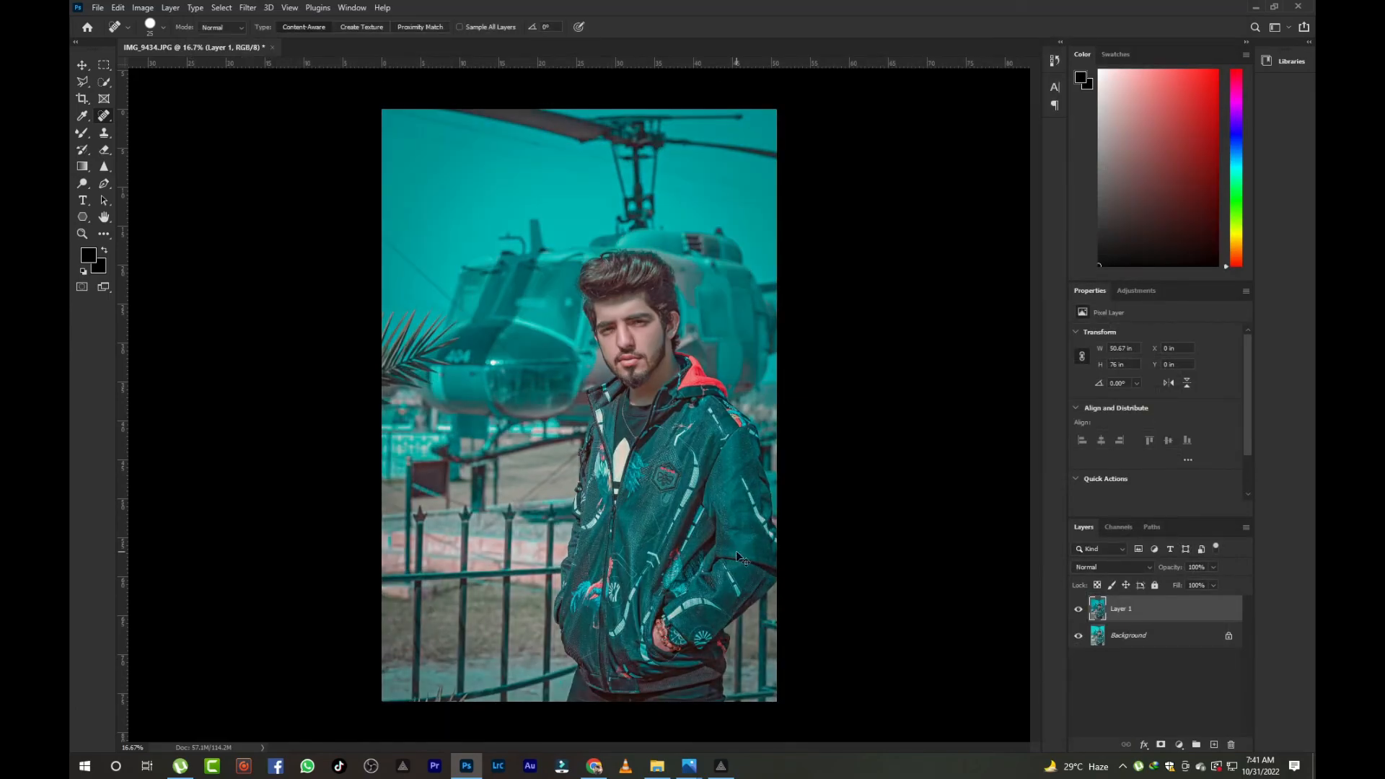
{"action": "scroll", "coordinate": [736, 551], "scroll_direction": "up", "scroll_amount": 2}
{"action": "scroll", "coordinate": [735, 551], "scroll_direction": "up", "scroll_amount": 2}
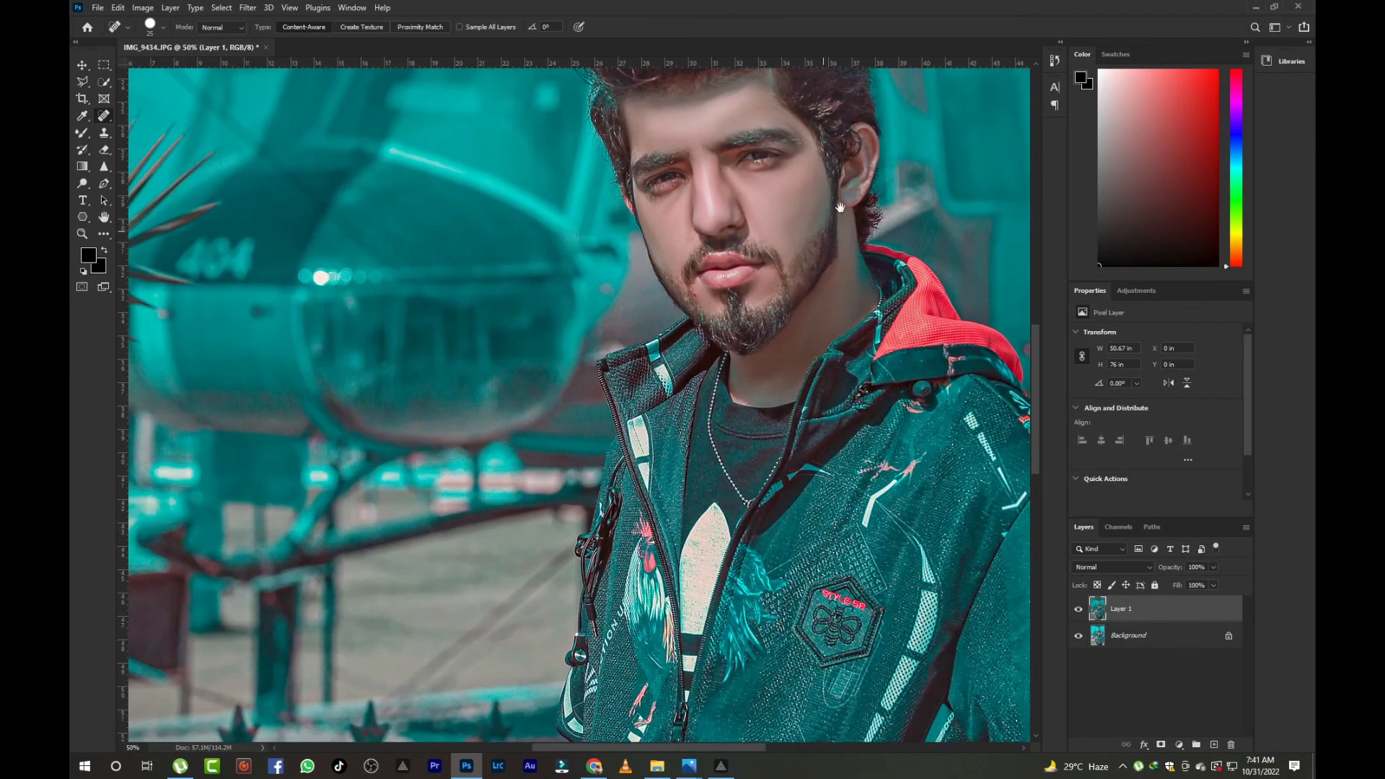